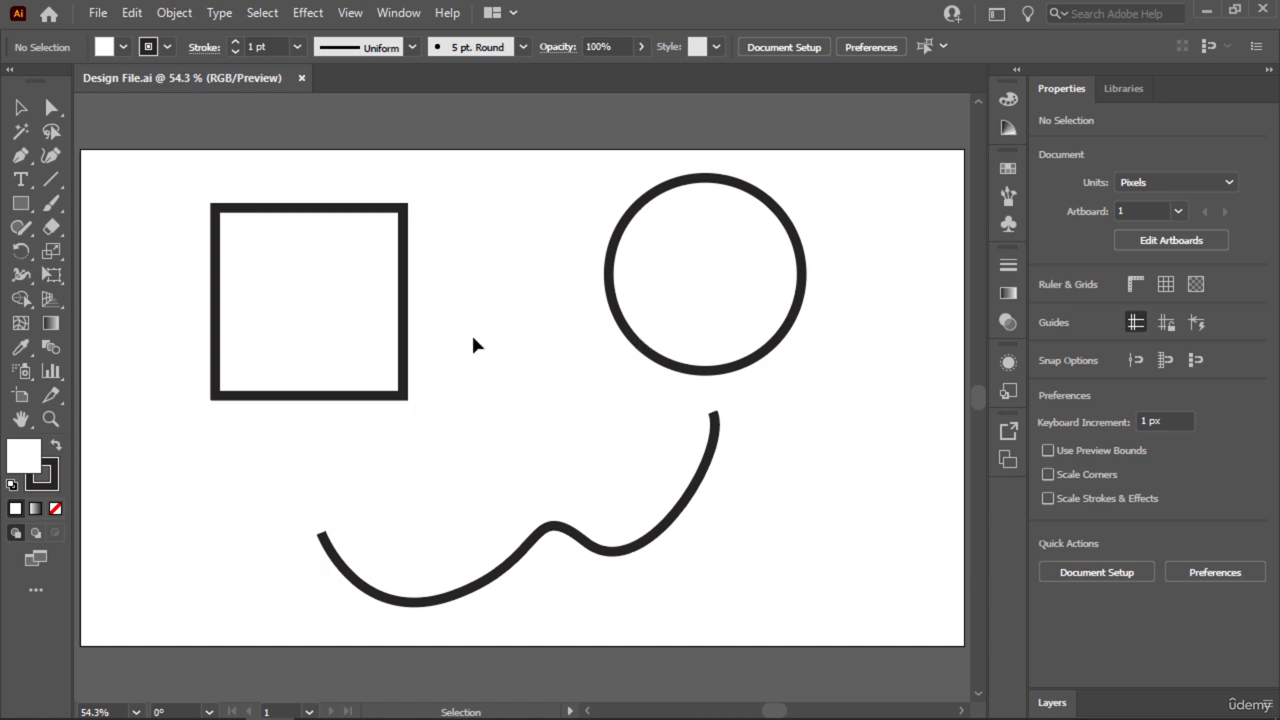
# Select the square at 100% zoom and compare its Selection bounding box with its Direct Selection anchor points.
pyautogui.moveTo(460, 172); pyautogui.dragTo(179, 460)
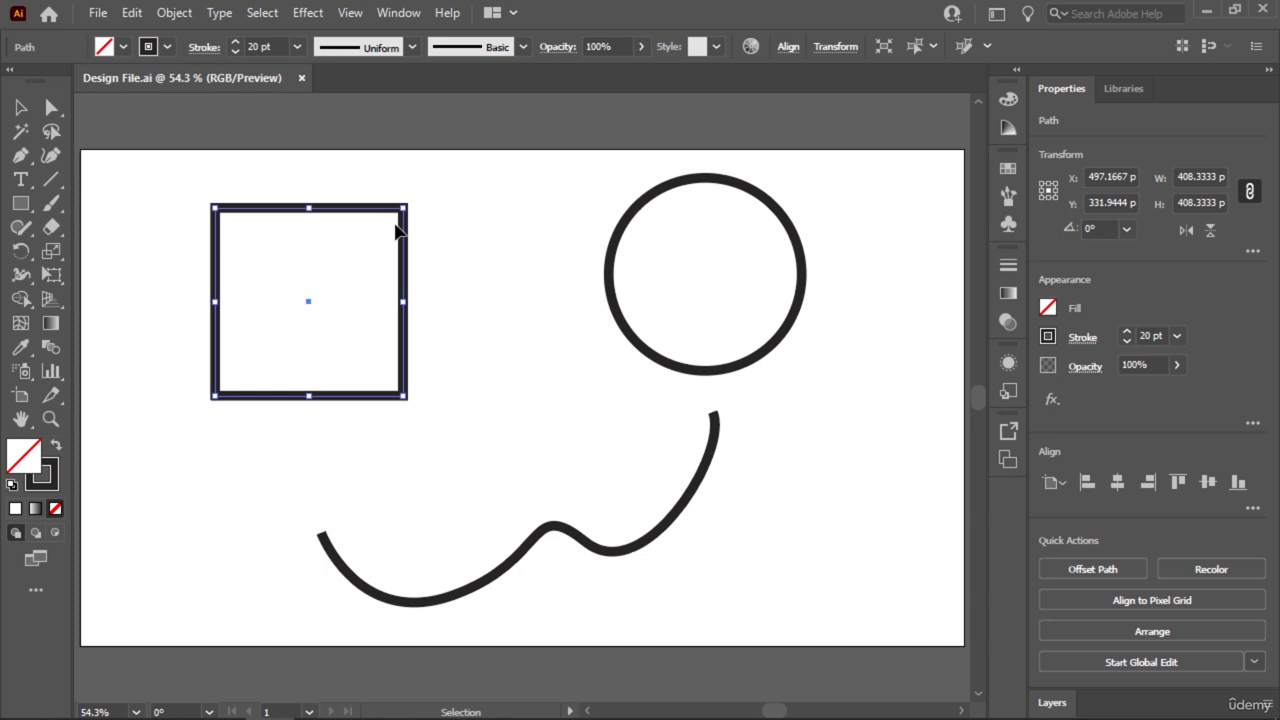
pyautogui.press('a')
pyautogui.hotkey('ctrl', '=')
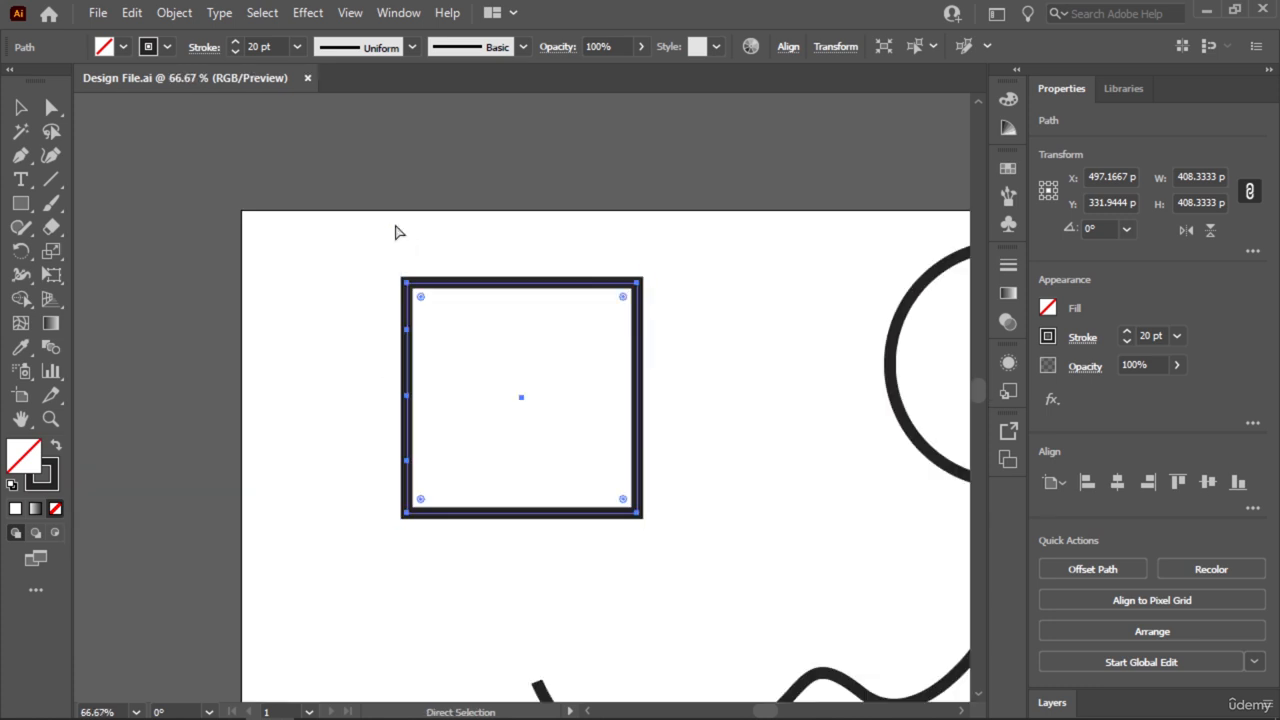
pyautogui.hotkey('ctrl', '=')
pyautogui.press('v')
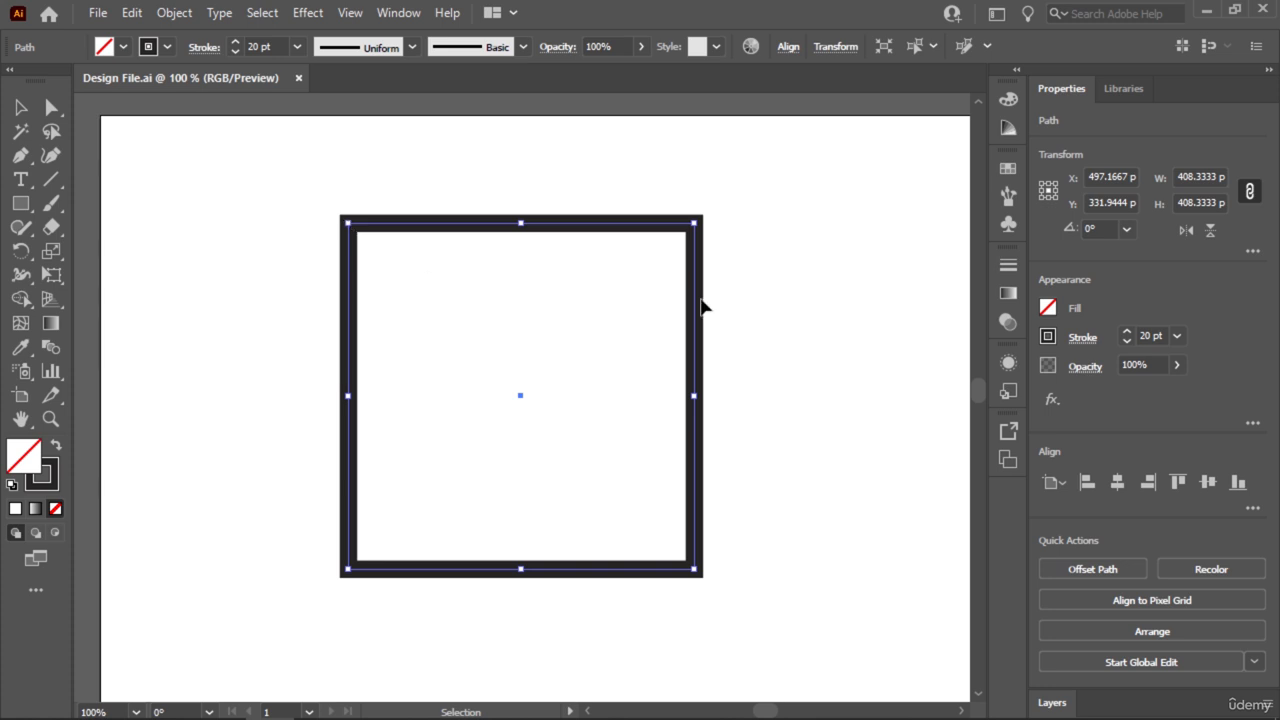
pyautogui.click(264, 320)
pyautogui.moveTo(781, 168); pyautogui.dragTo(299, 622)
pyautogui.click(20, 107)
pyautogui.press('a')
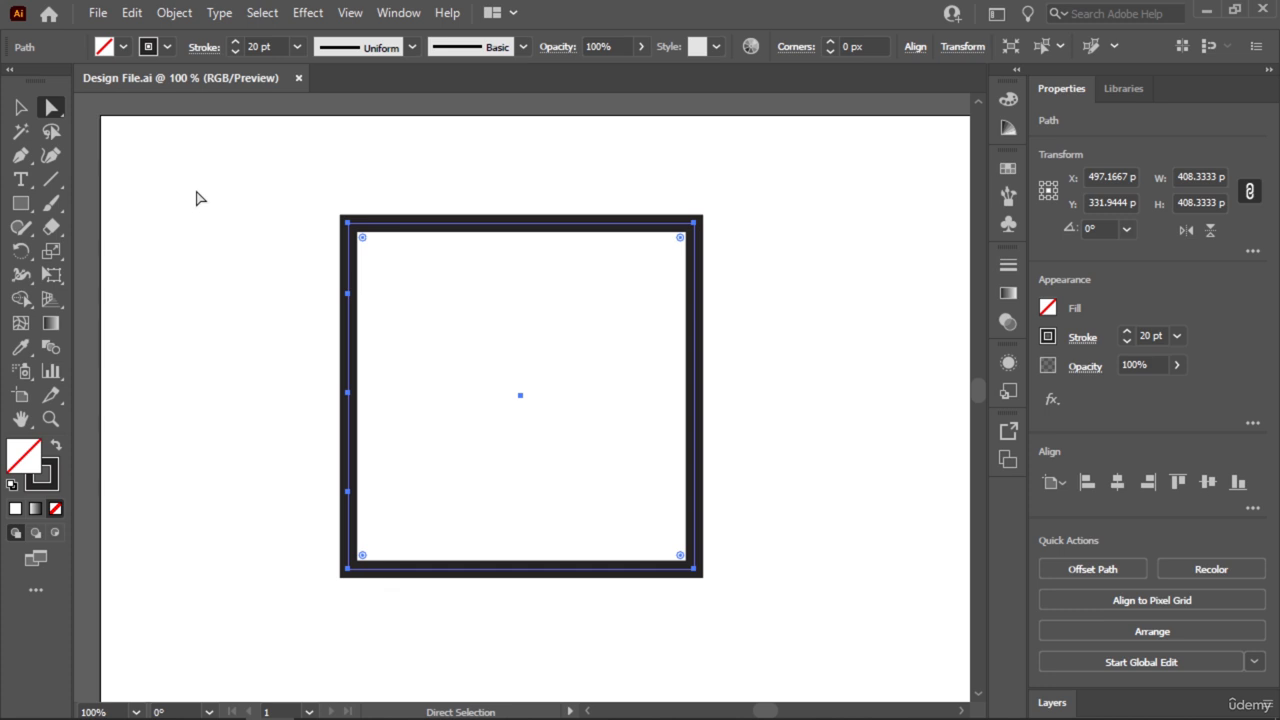
# Stretch the square to about 410 px wide and move it to about X 460 px, Y 334 px.
pyautogui.click(20, 107)
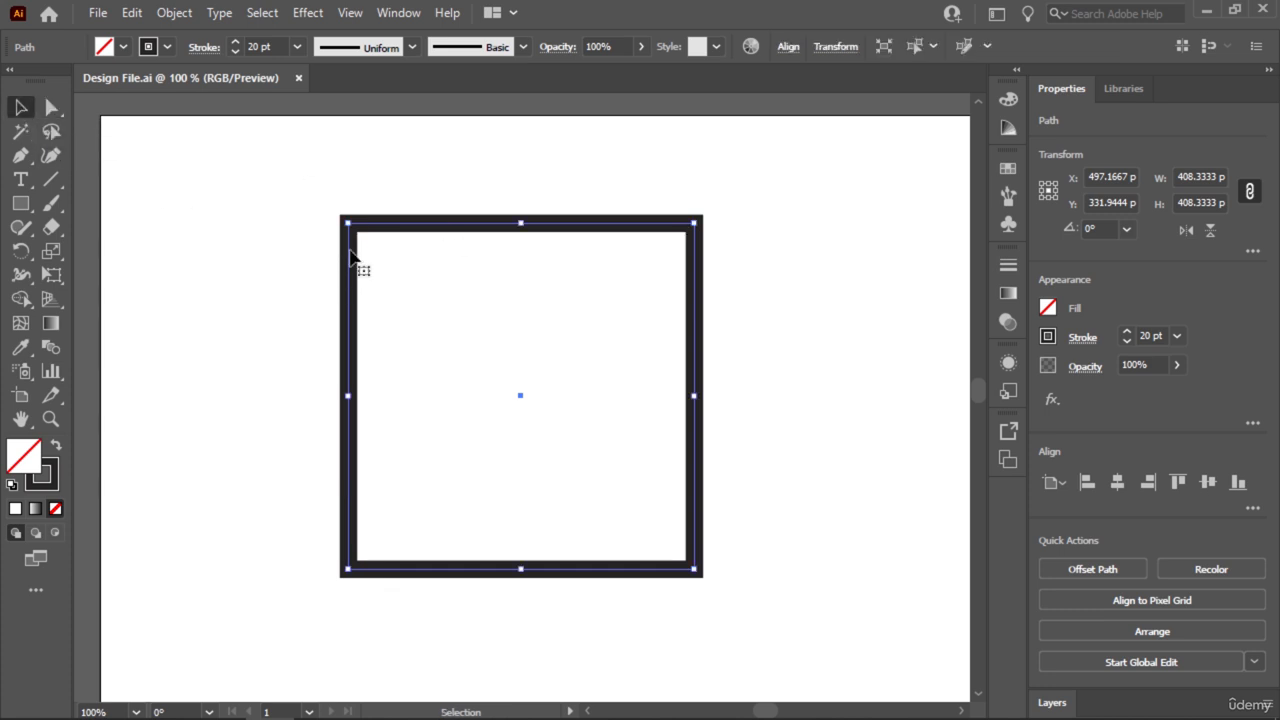
pyautogui.moveTo(346, 221)
pyautogui.mouseDown()
pyautogui.moveTo(297, 183)
pyautogui.moveTo(398, 266)
pyautogui.moveTo(302, 190)
pyautogui.moveTo(392, 256)
pyautogui.moveTo(345, 221)
pyautogui.mouseUp()
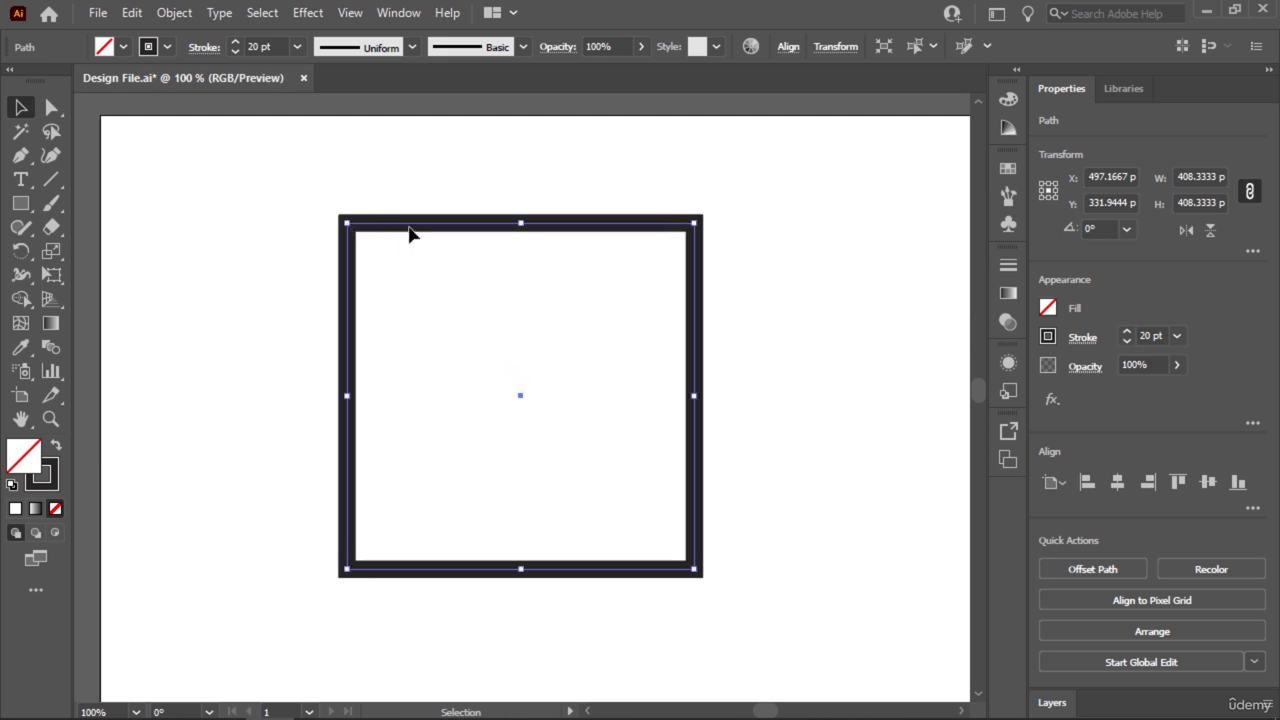
pyautogui.moveTo(466, 229); pyautogui.dragTo(431, 234)
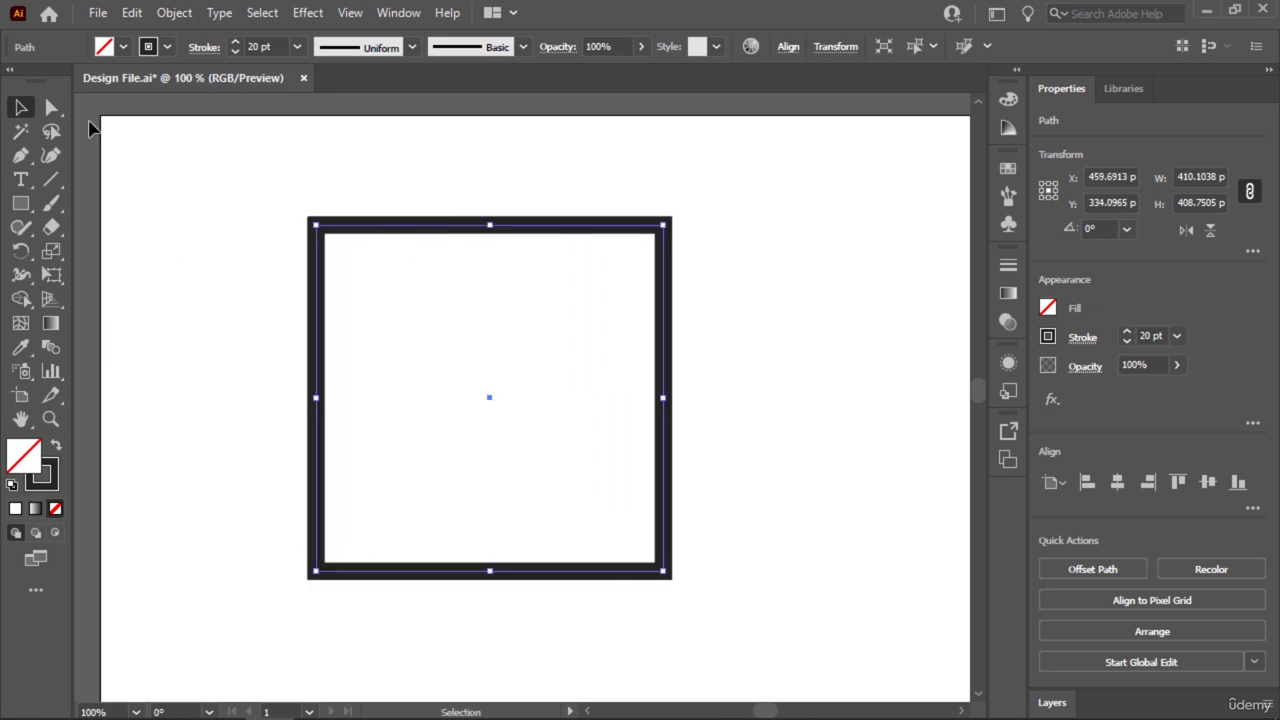
# Move only the square's upper-left anchor point outward to about X 231 px, Y 93 px with Direct Selection.
pyautogui.click(52, 108)
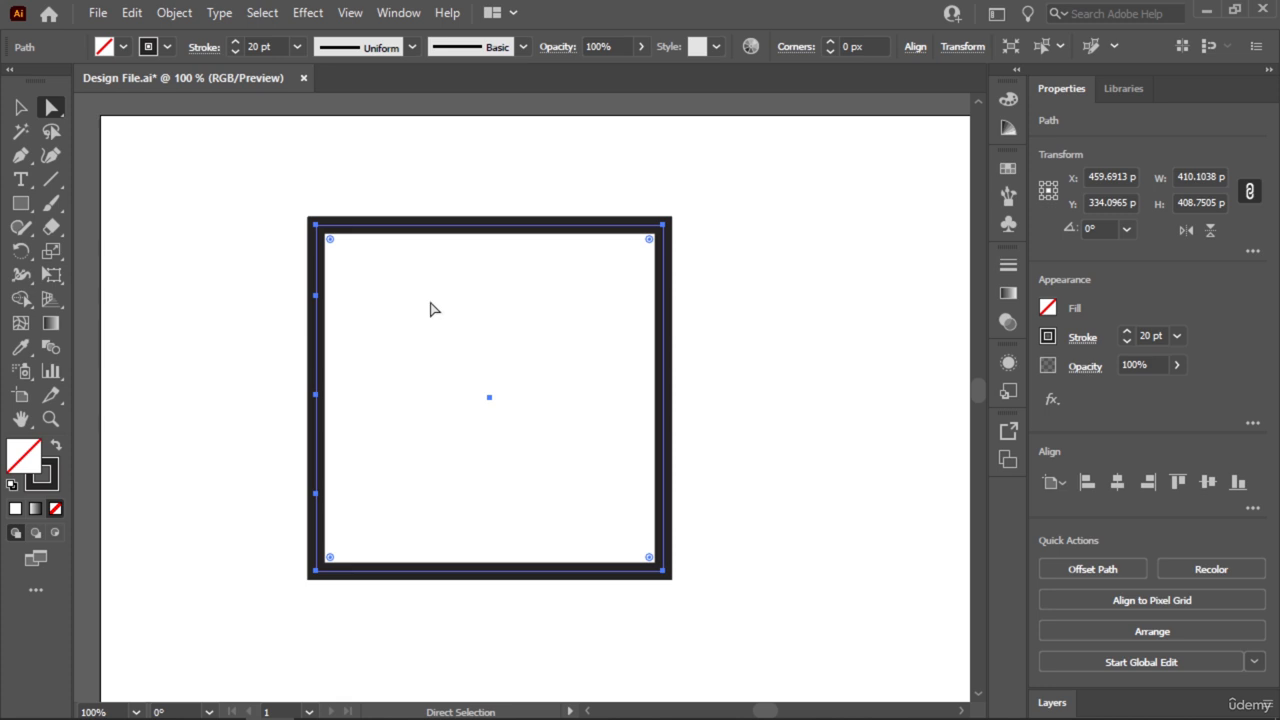
pyautogui.click(315, 226)
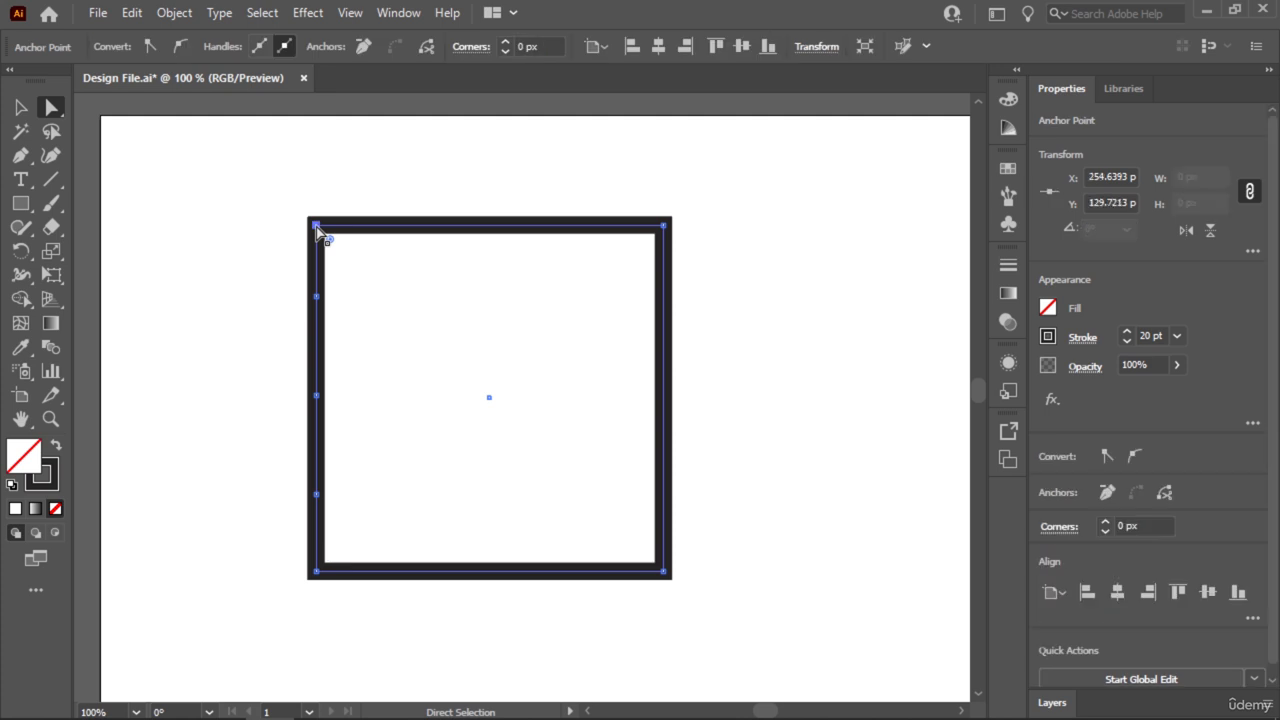
pyautogui.moveTo(316, 229); pyautogui.dragTo(297, 197)
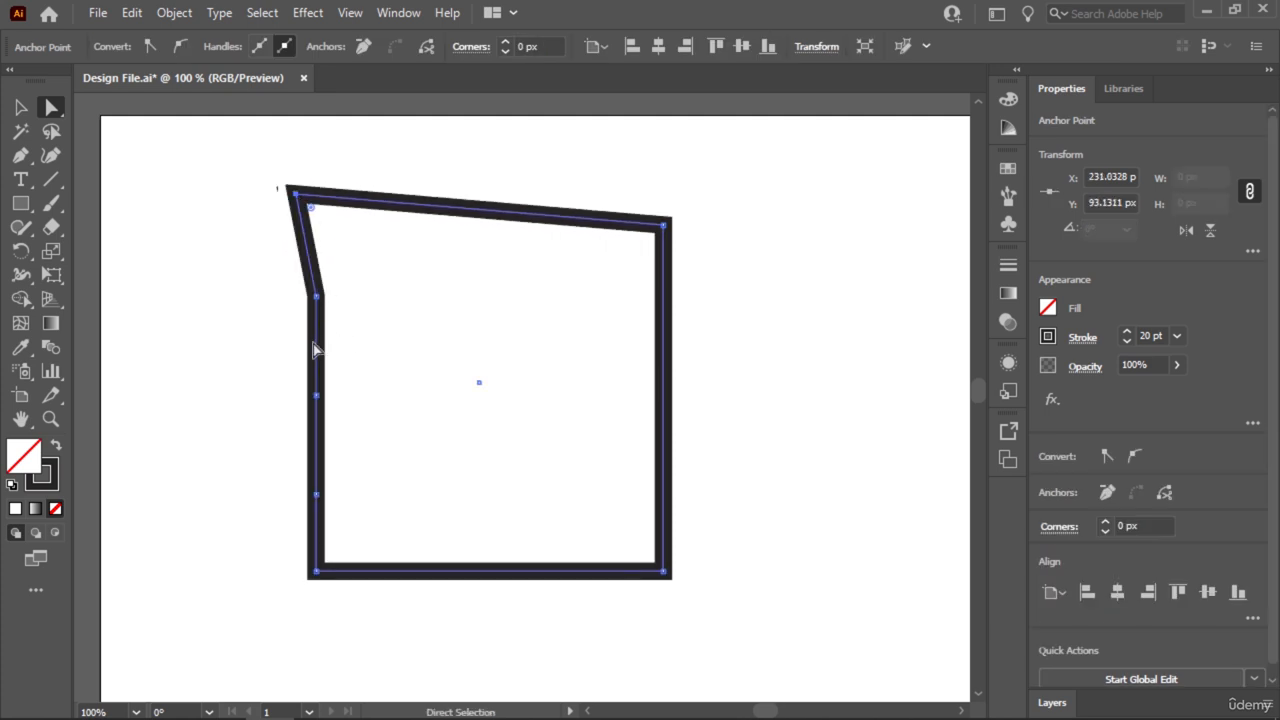
# Select the distorted square as a whole object and delete it.
pyautogui.click(21, 106)
pyautogui.click(478, 448)
pyautogui.hotkey('ctrl', 'a')
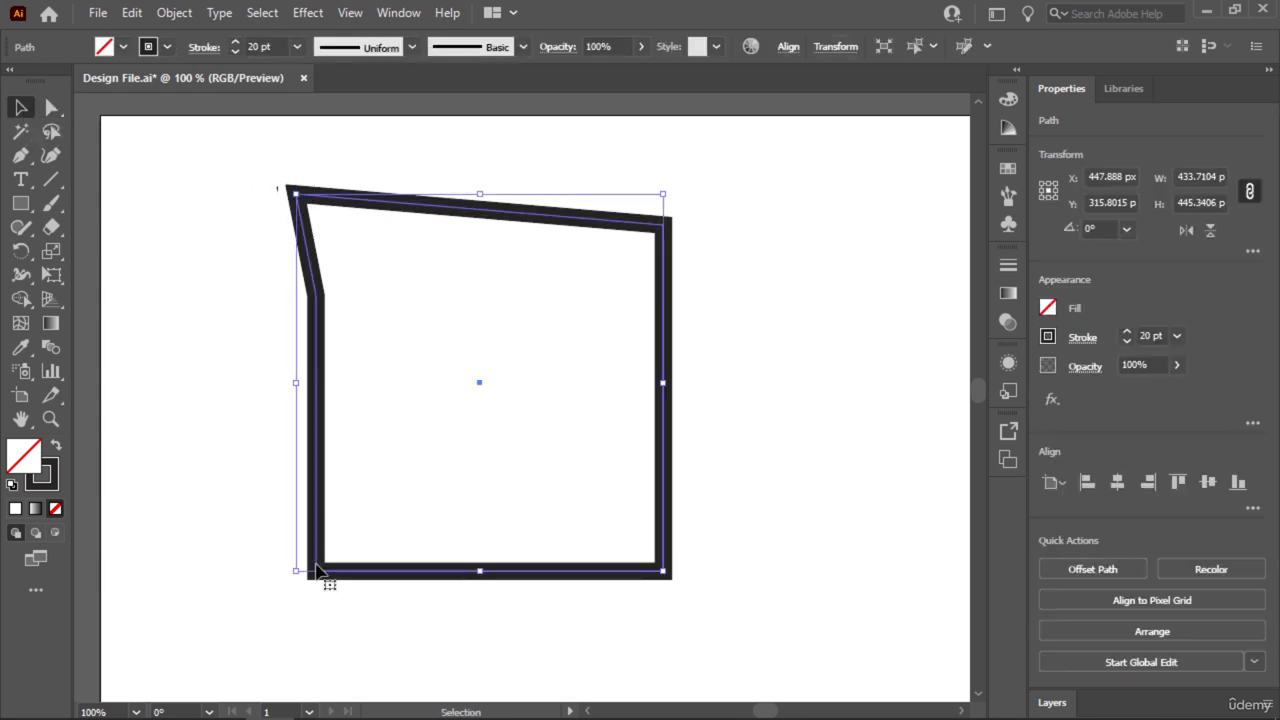
pyautogui.press('Delete')
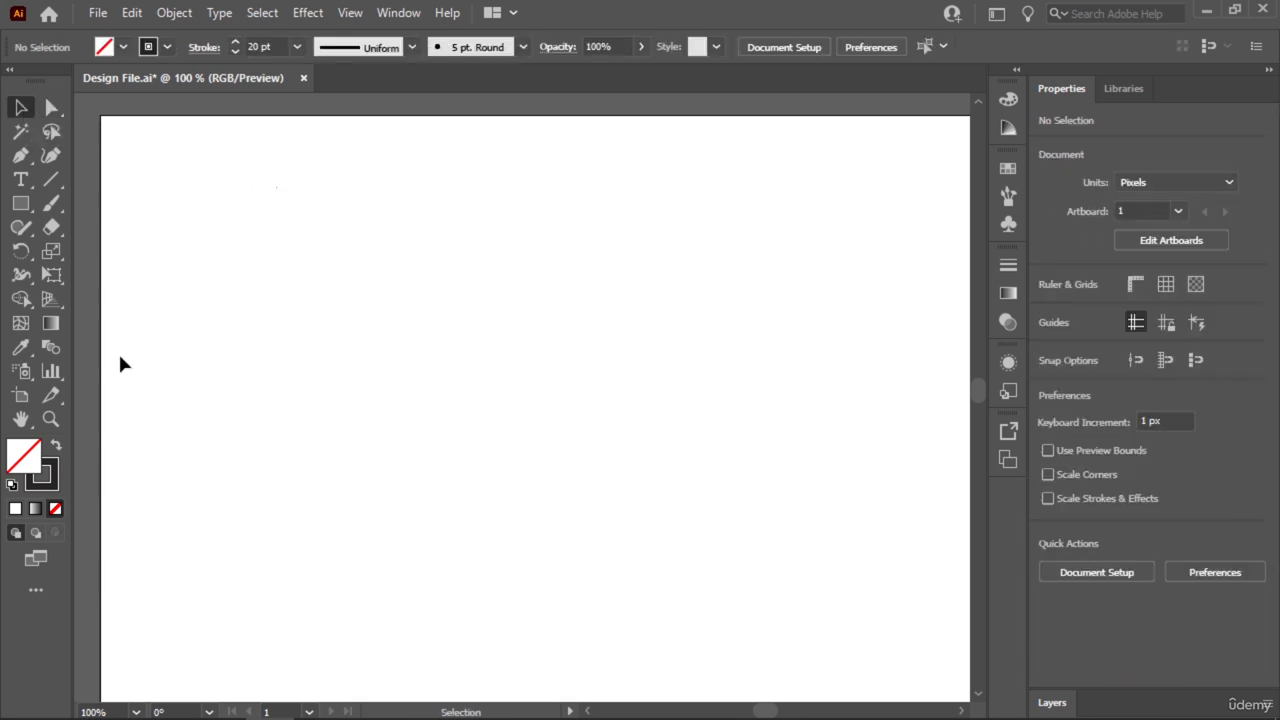
# Draw a new square about 364 px wide with the Rectangle tool and deselect it.
pyautogui.press('m')
pyautogui.moveTo(277, 221); pyautogui.dragTo(536, 402)
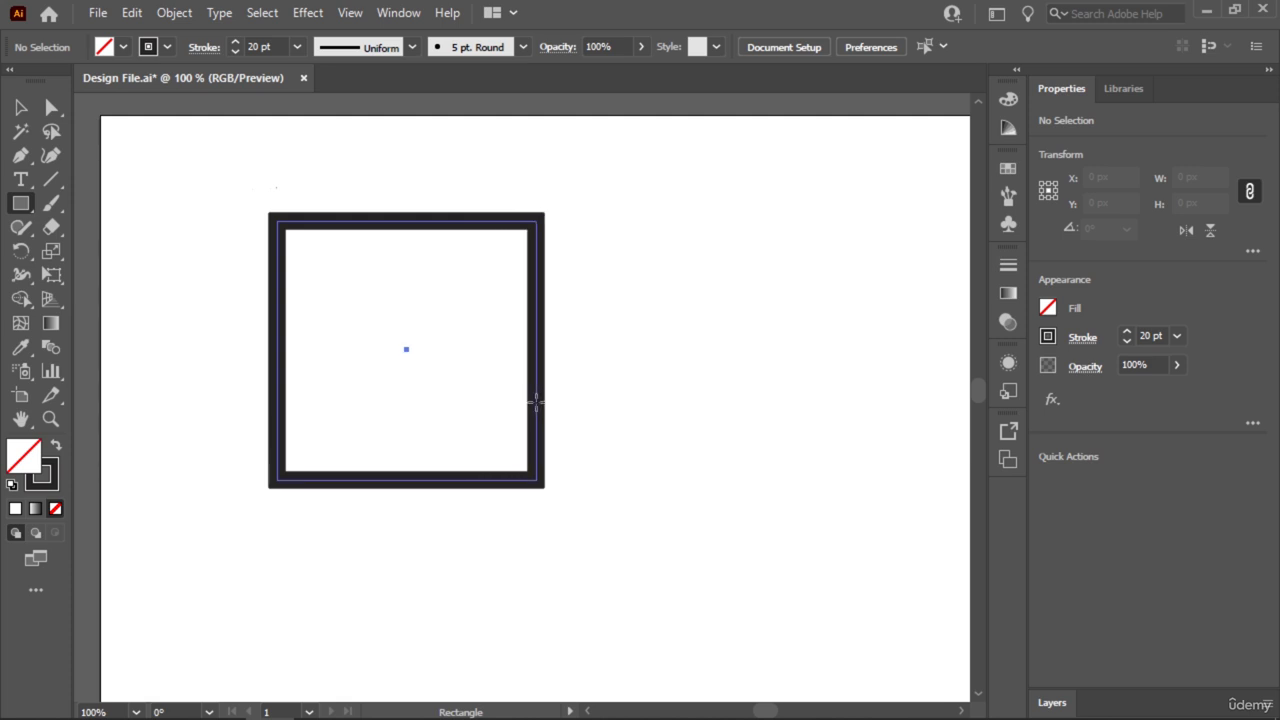
pyautogui.moveTo(536, 402); pyautogui.dragTo(585, 448)
pyautogui.click(20, 107)
pyautogui.click(162, 222)
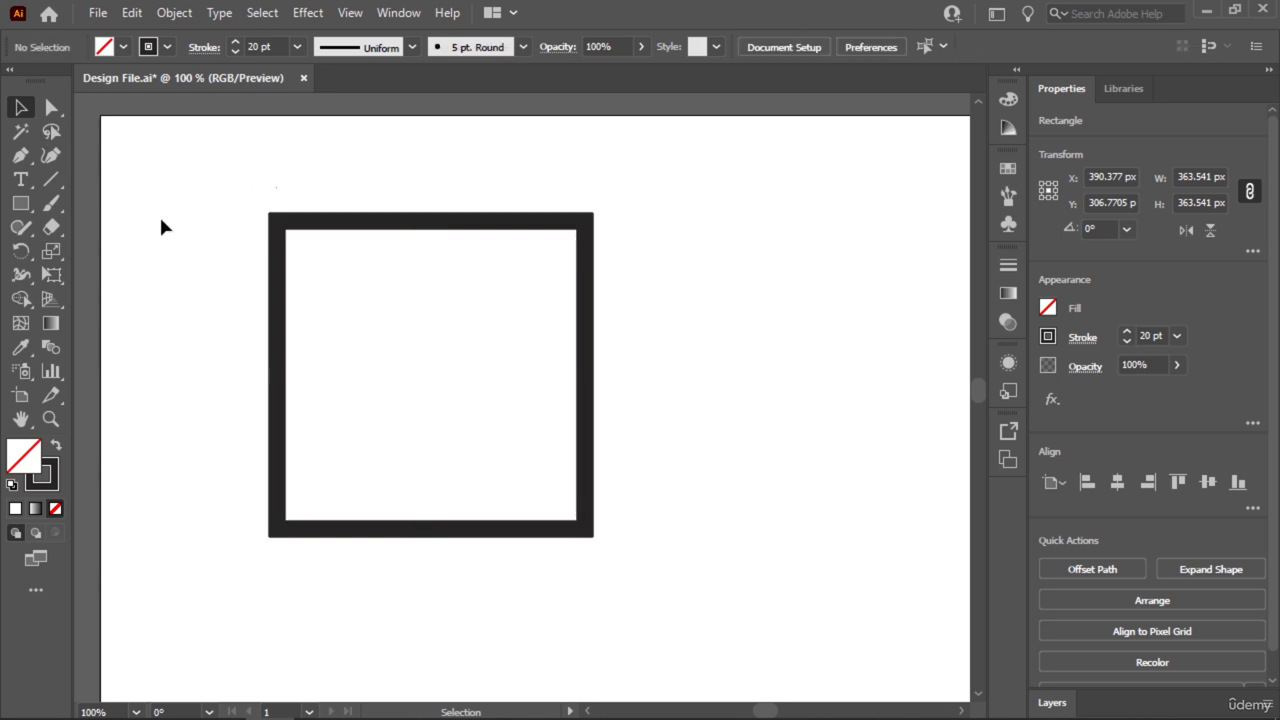
# Try moving the new square's two upper corner anchor points individually with Direct Selection, undoing each move.
pyautogui.moveTo(689, 178); pyautogui.dragTo(220, 610)
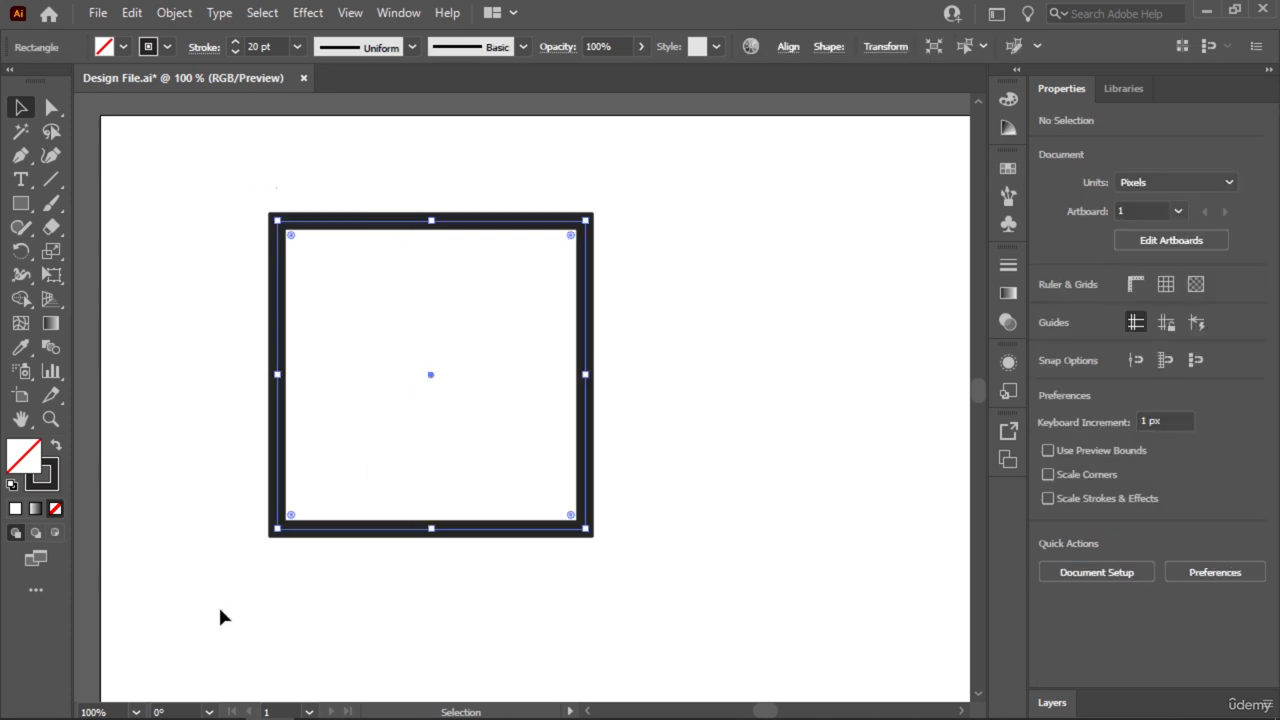
pyautogui.click(53, 108)
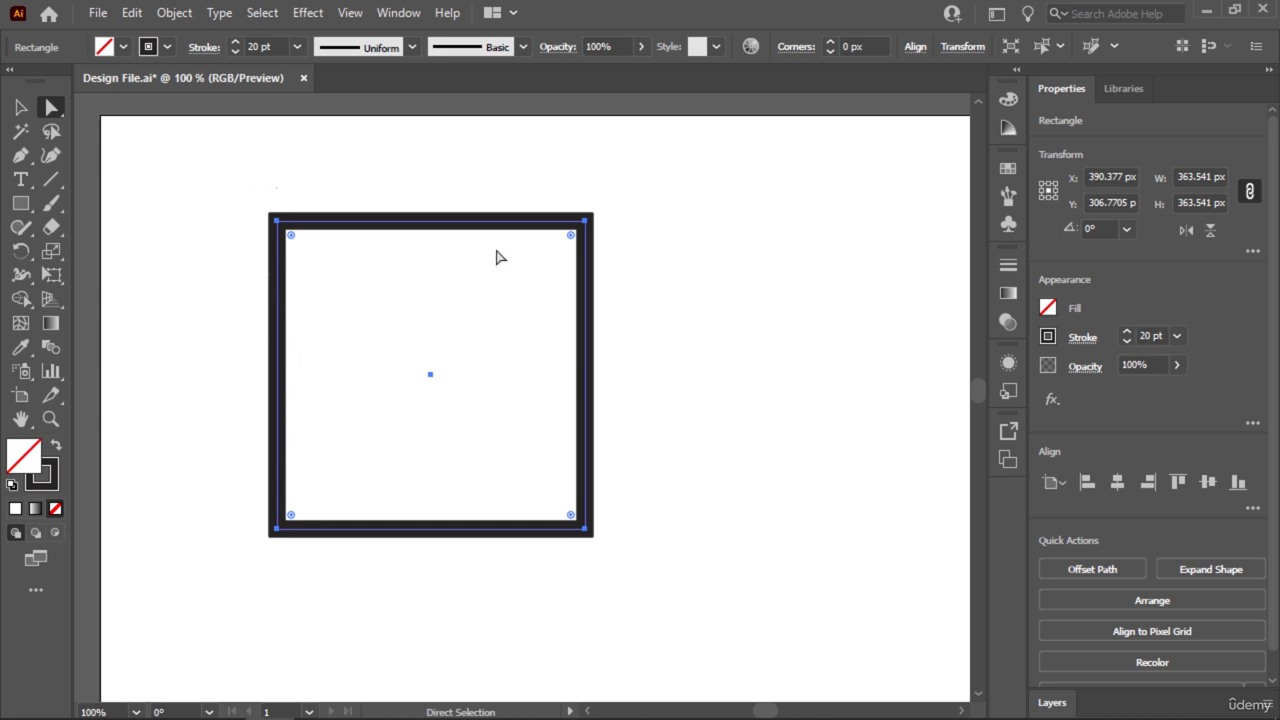
pyautogui.click(278, 222)
pyautogui.moveTo(278, 222); pyautogui.dragTo(289, 172)
pyautogui.hotkey('ctrl', 'z')
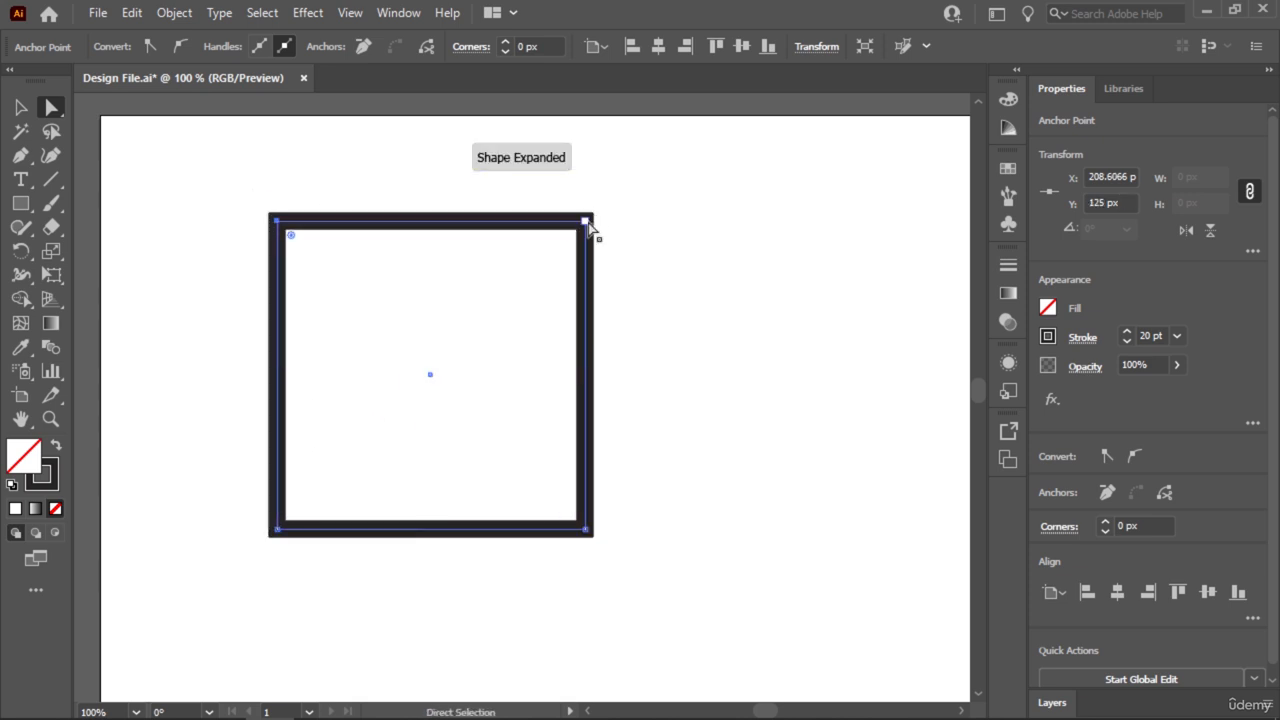
pyautogui.moveTo(588, 228)
pyautogui.mouseDown()
pyautogui.moveTo(551, 180)
pyautogui.moveTo(597, 211)
pyautogui.mouseUp()
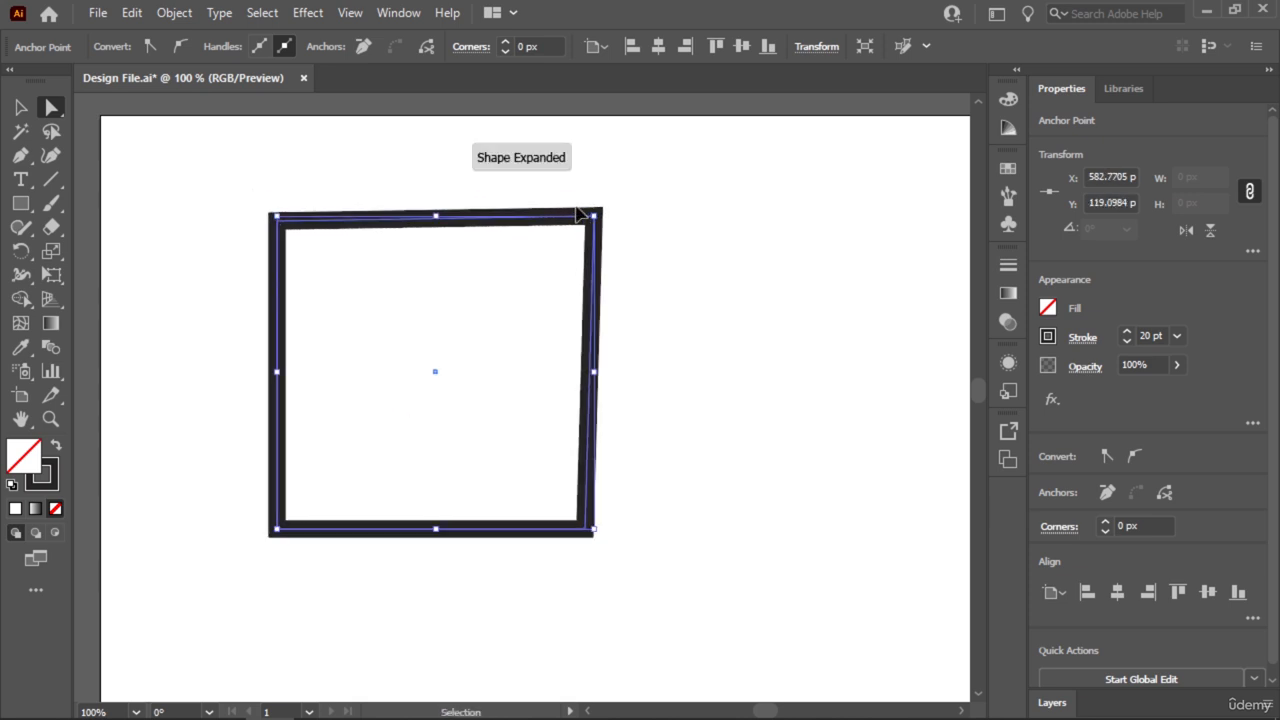
pyautogui.hotkey('ctrl', 'z')
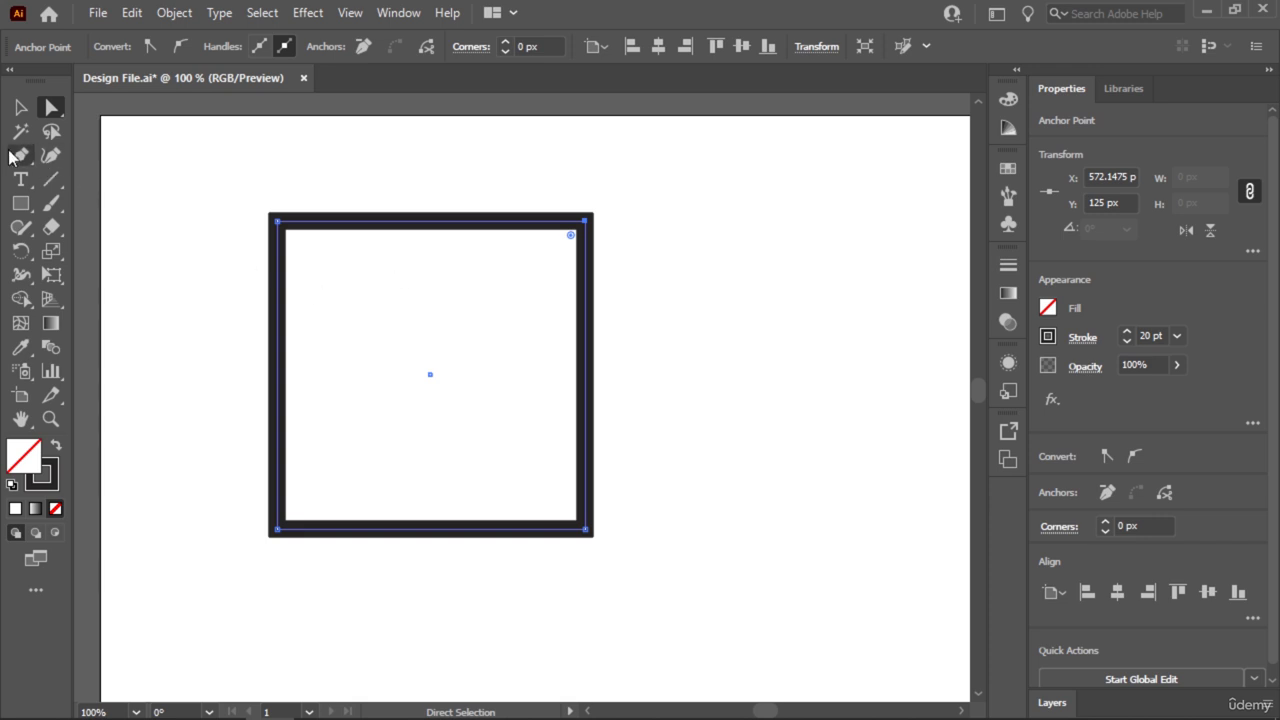
# Try turning the square into a triangle by removing its upper-left corner with the Delete Anchor Point tool, and undo the removal.
pyautogui.moveTo(12, 155); pyautogui.dragTo(124, 205)
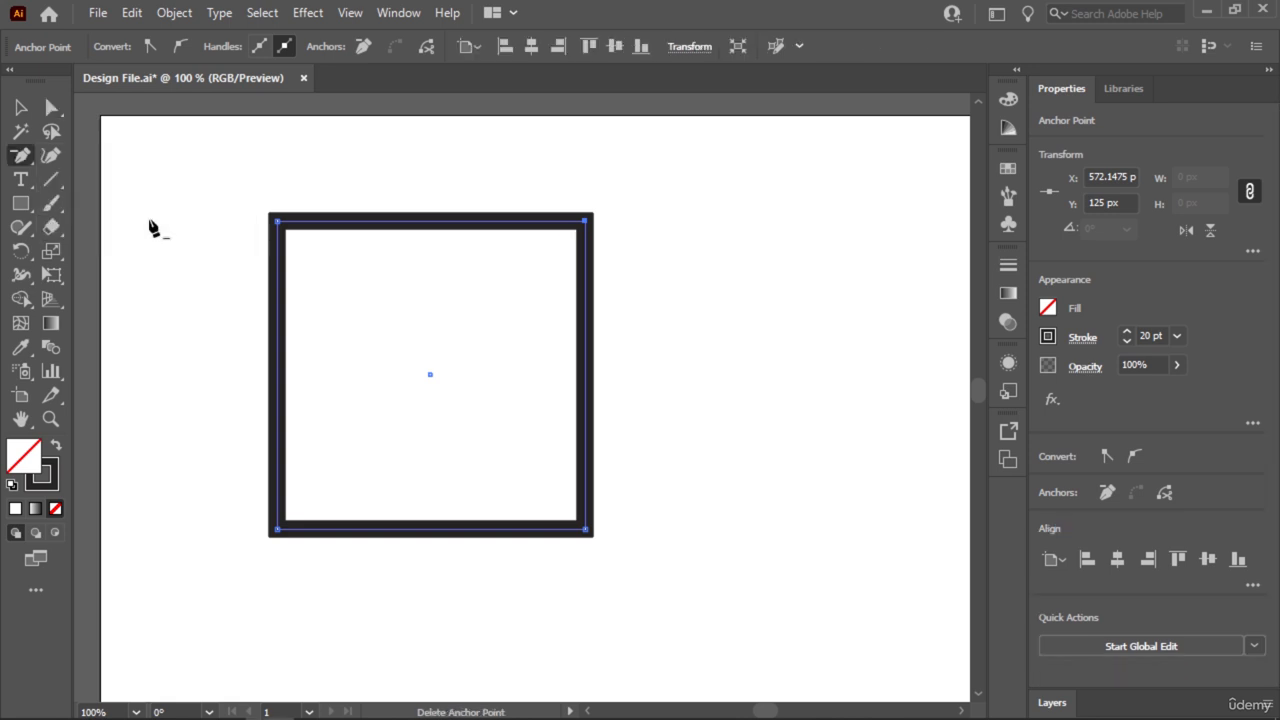
pyautogui.click(279, 223)
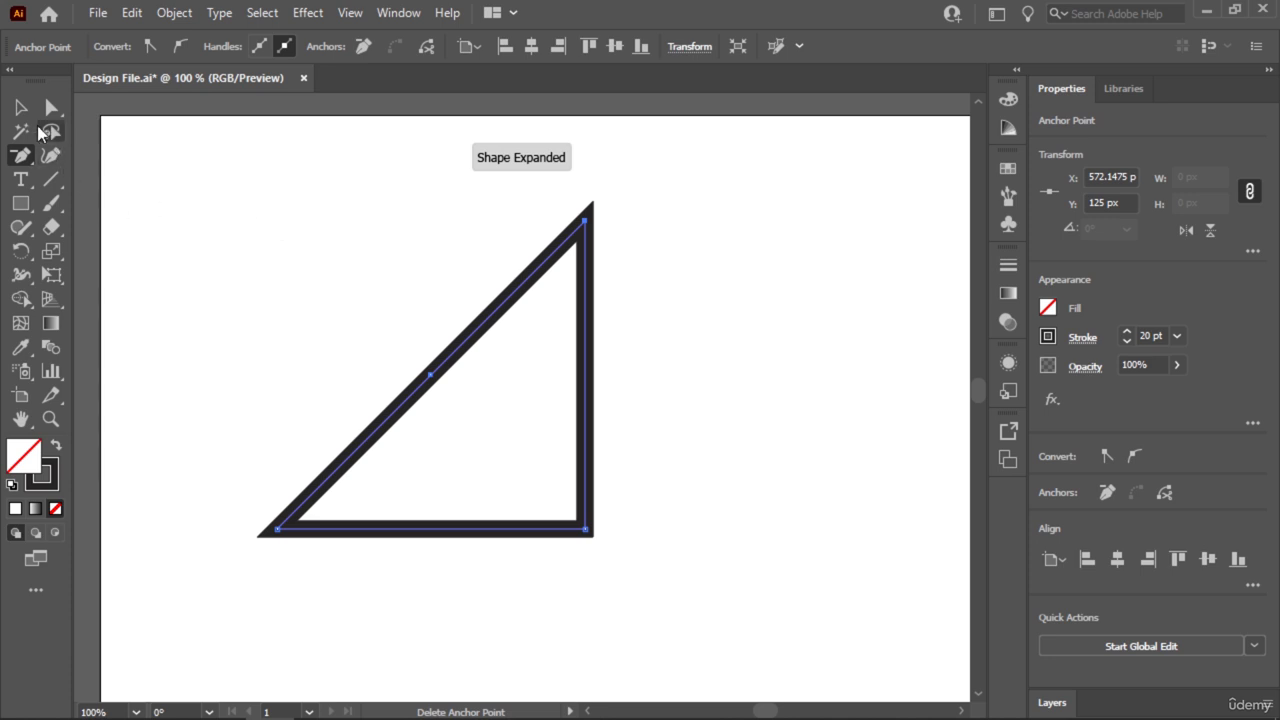
pyautogui.press('v')
pyautogui.click(298, 256)
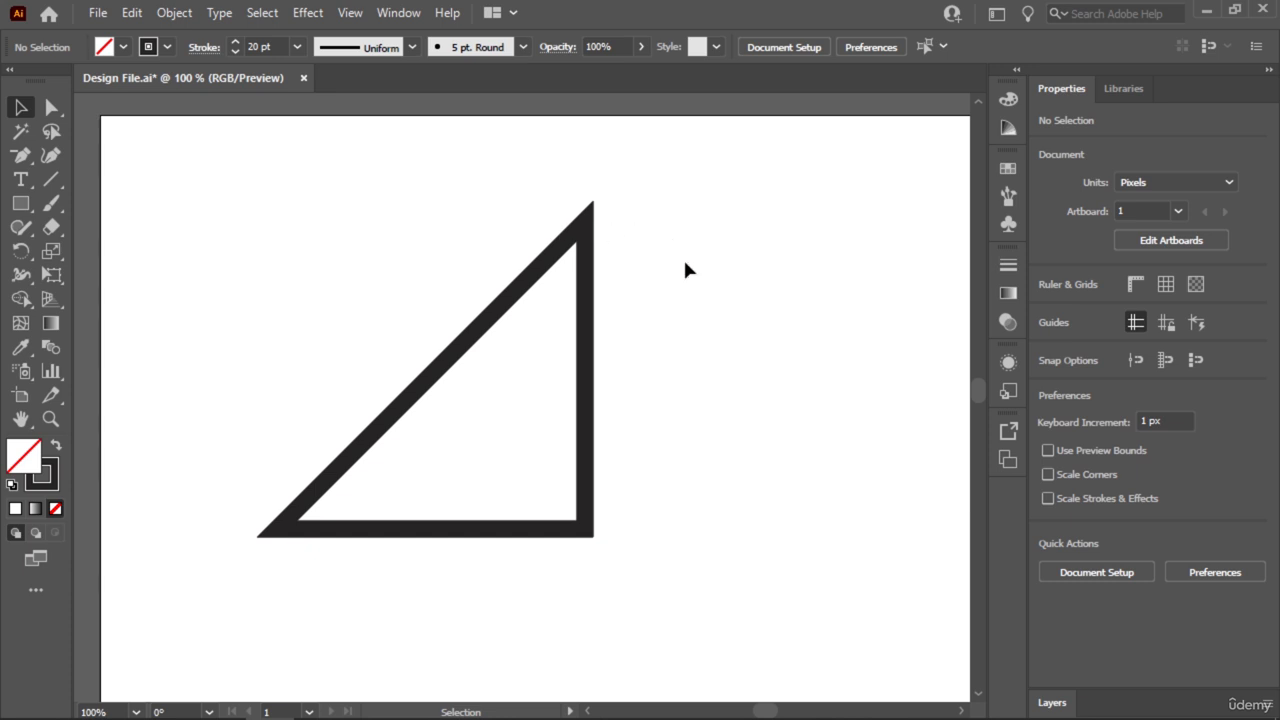
pyautogui.hotkey('ctrl', 'z')
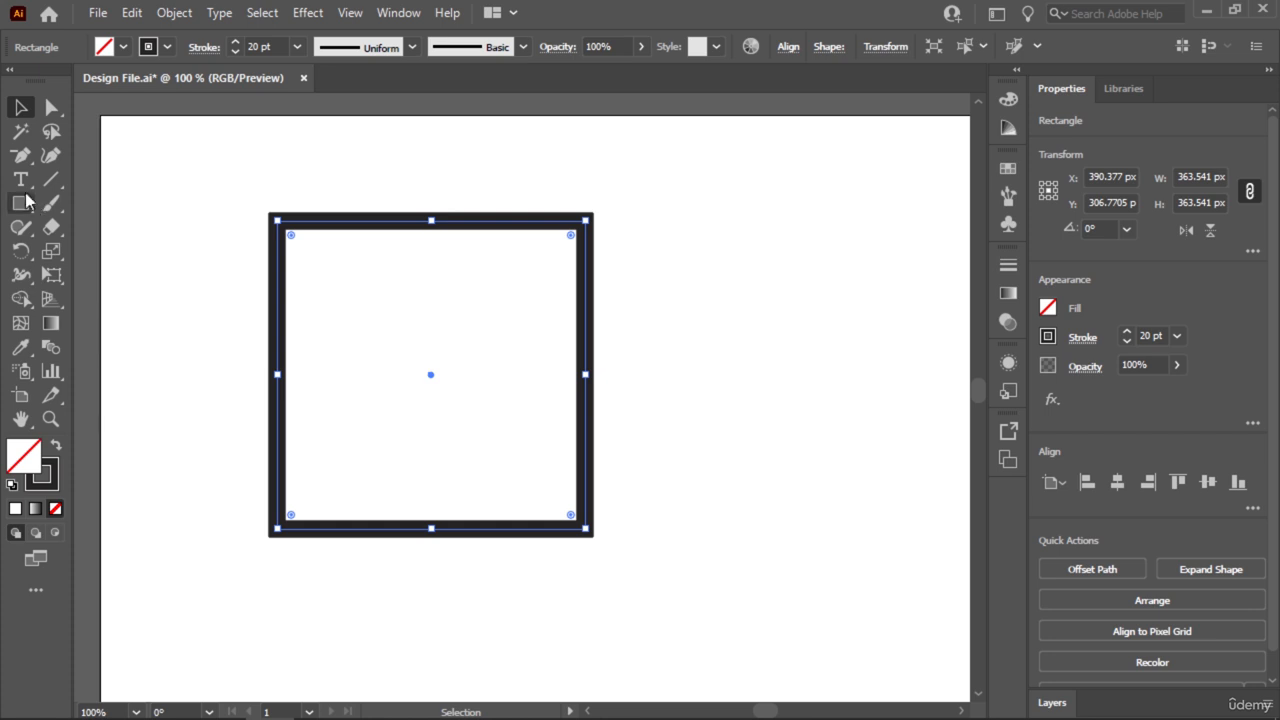
# Add two anchor points to the square's left side, at about Y 188 px and Y 395 px, and deselect the shape.
pyautogui.click(20, 156)
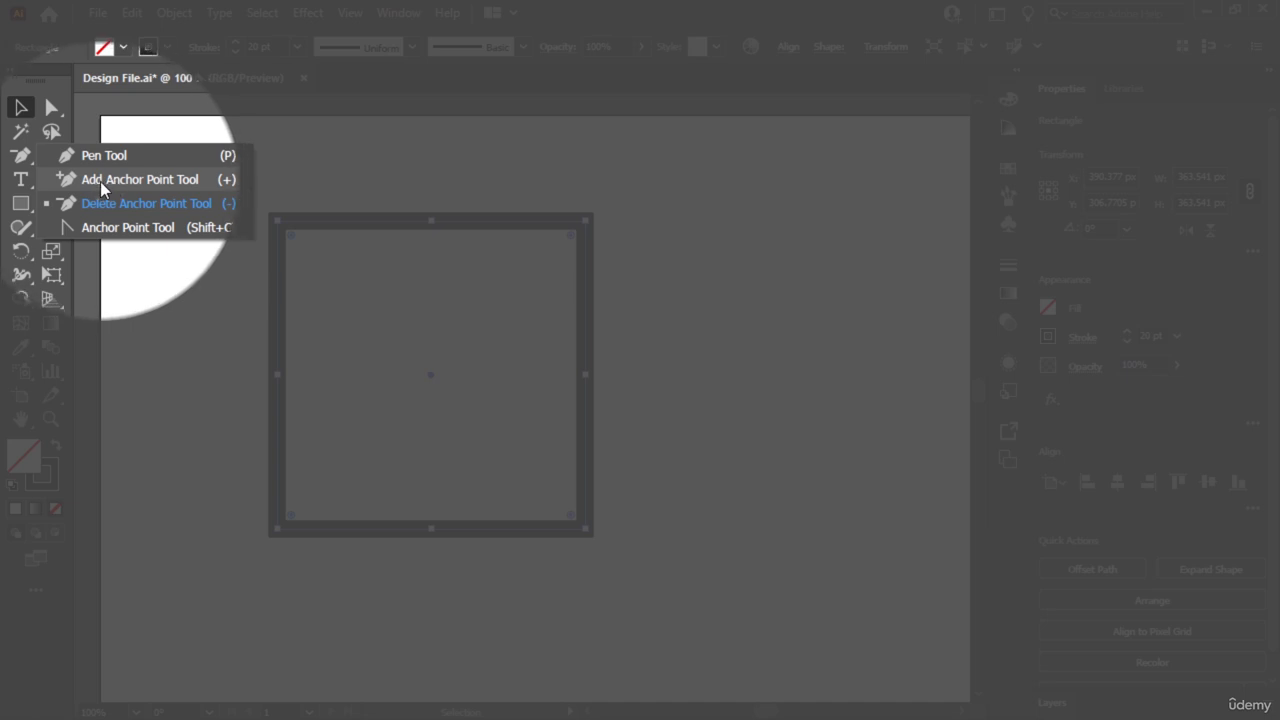
pyautogui.click(101, 180)
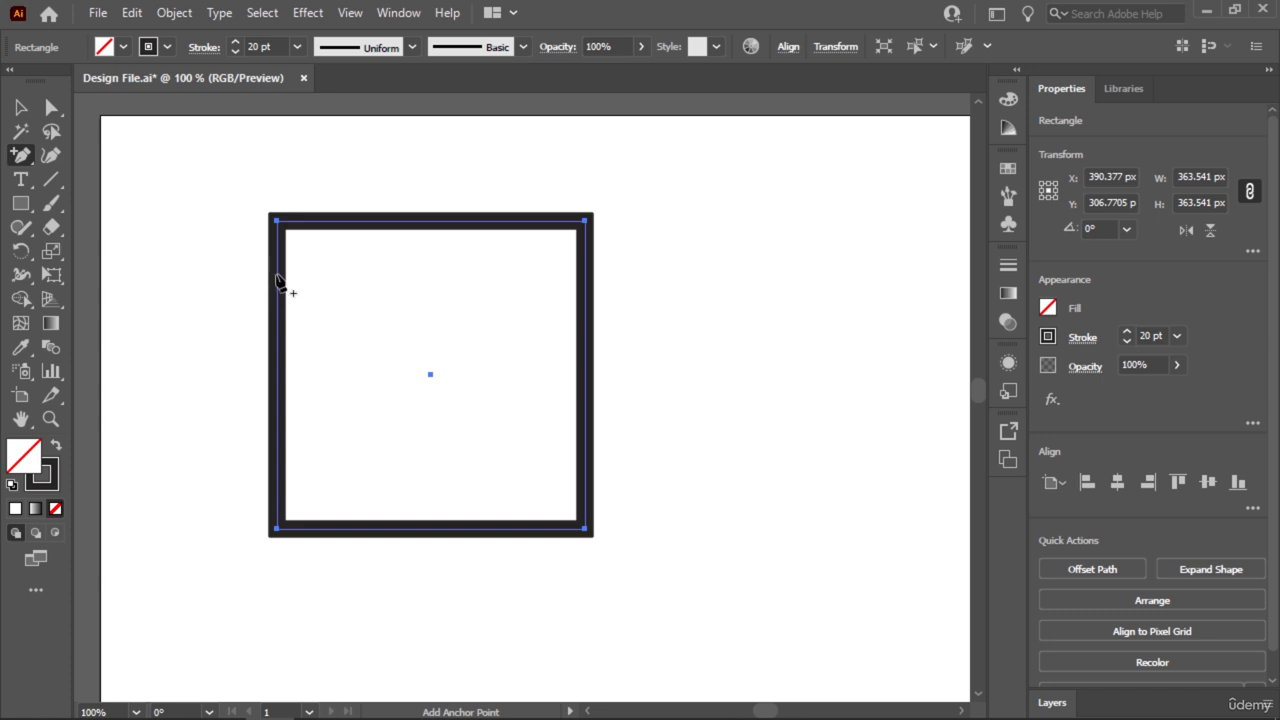
pyautogui.click(277, 276)
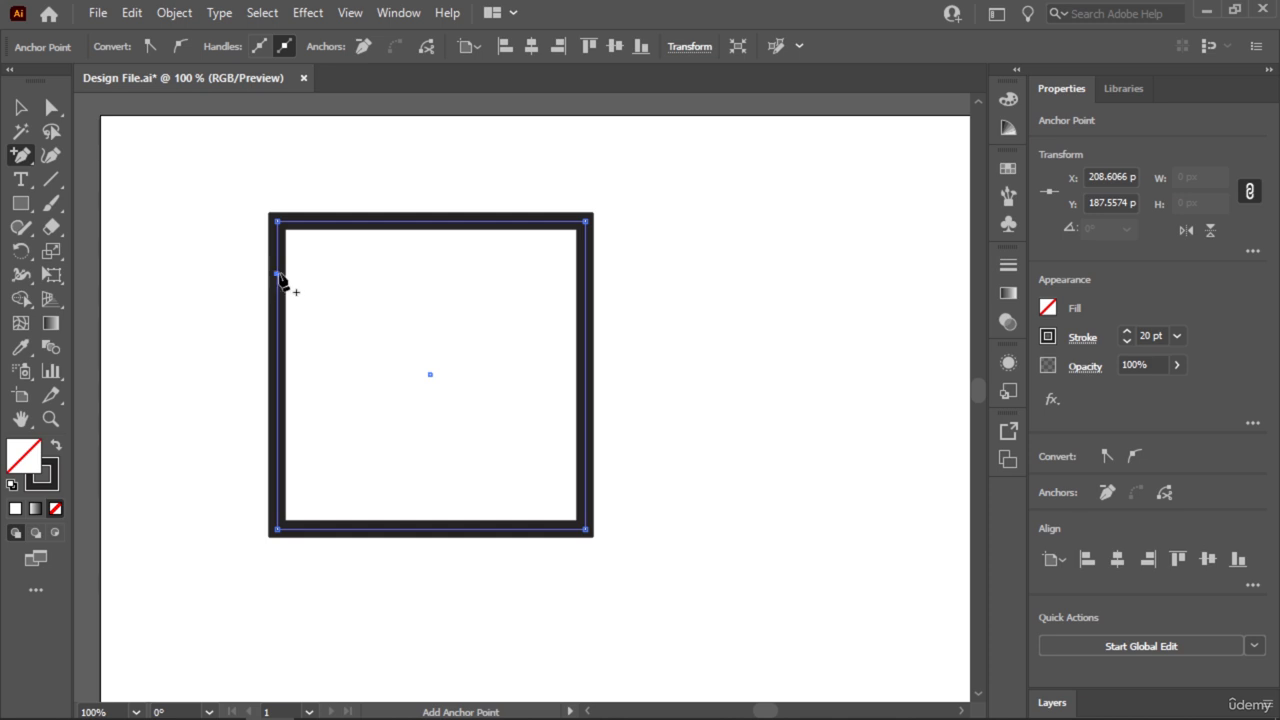
pyautogui.click(278, 451)
pyautogui.click(21, 107)
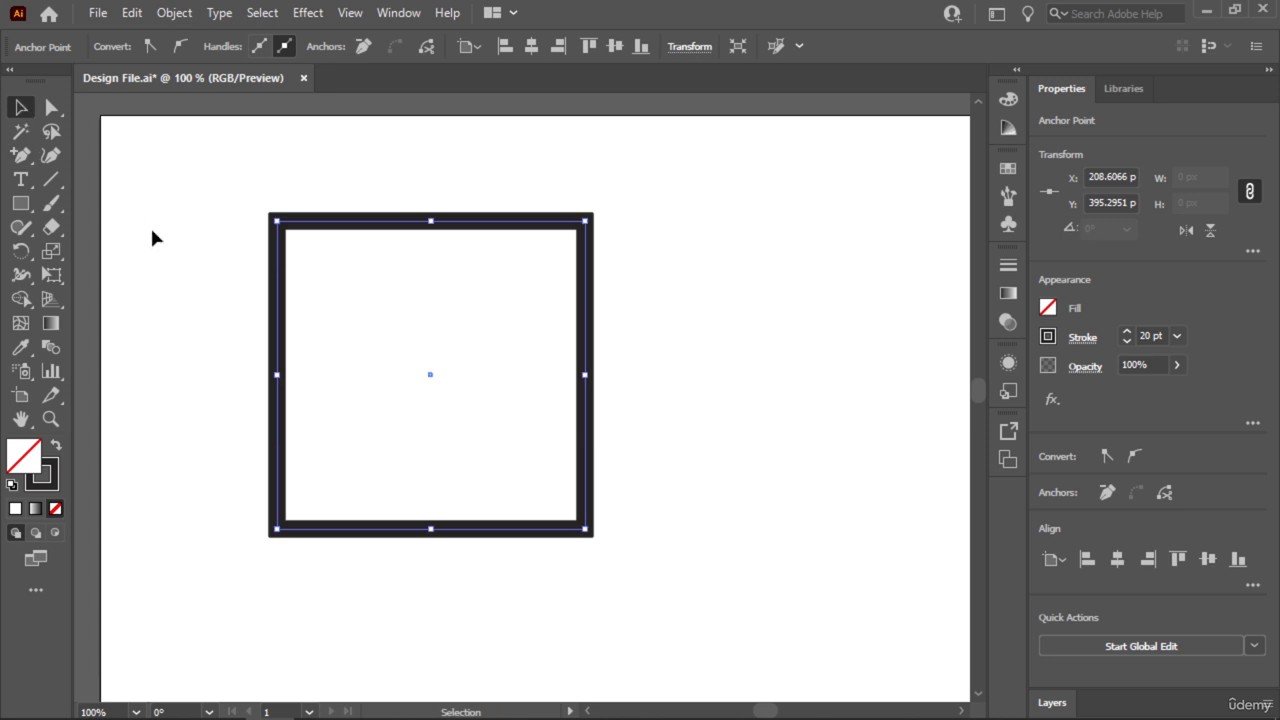
pyautogui.click(152, 237)
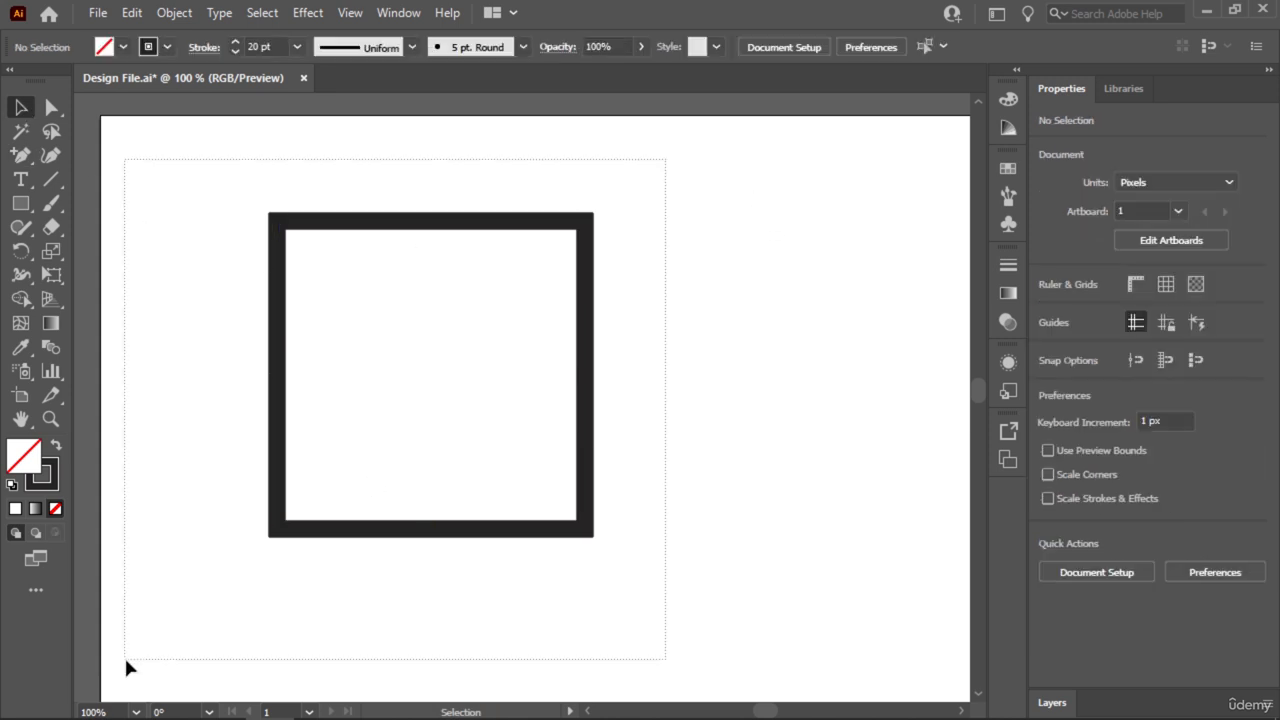
# Try opening the square's left side by deleting the upper added anchor point with Direct Selection, and undo the deletion.
pyautogui.hotkey('ctrl', 'a')
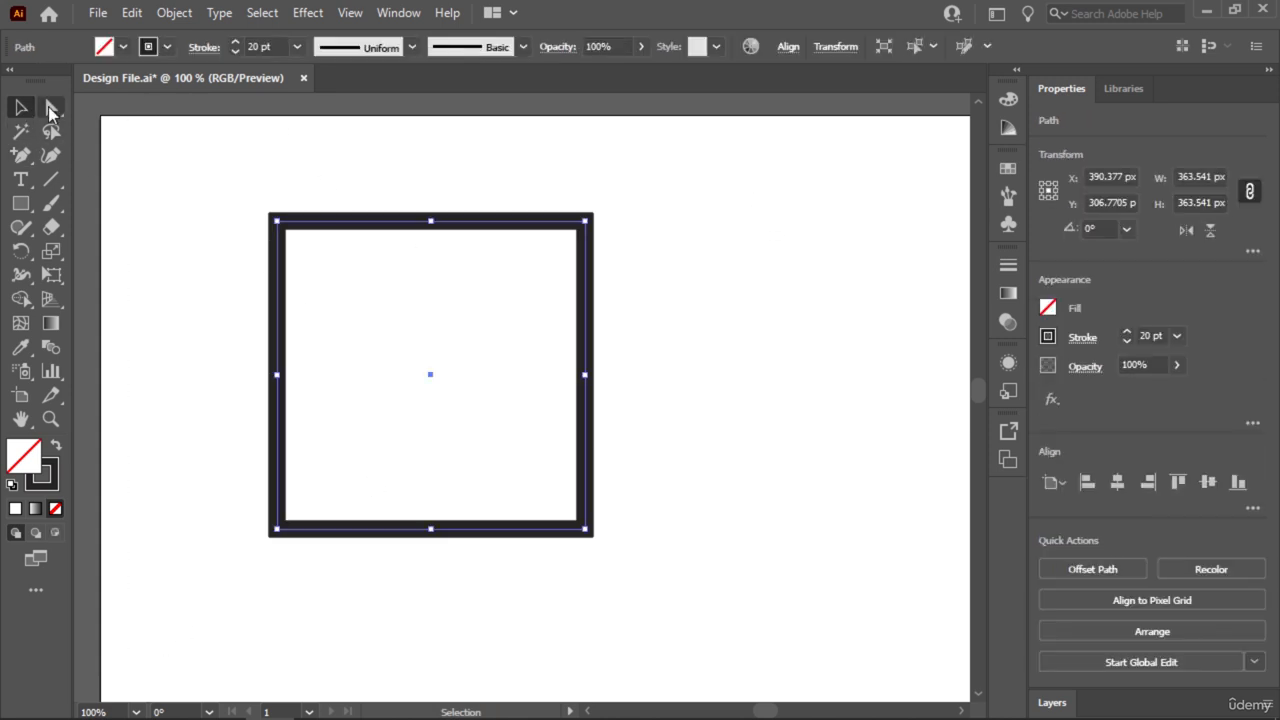
pyautogui.click(51, 107)
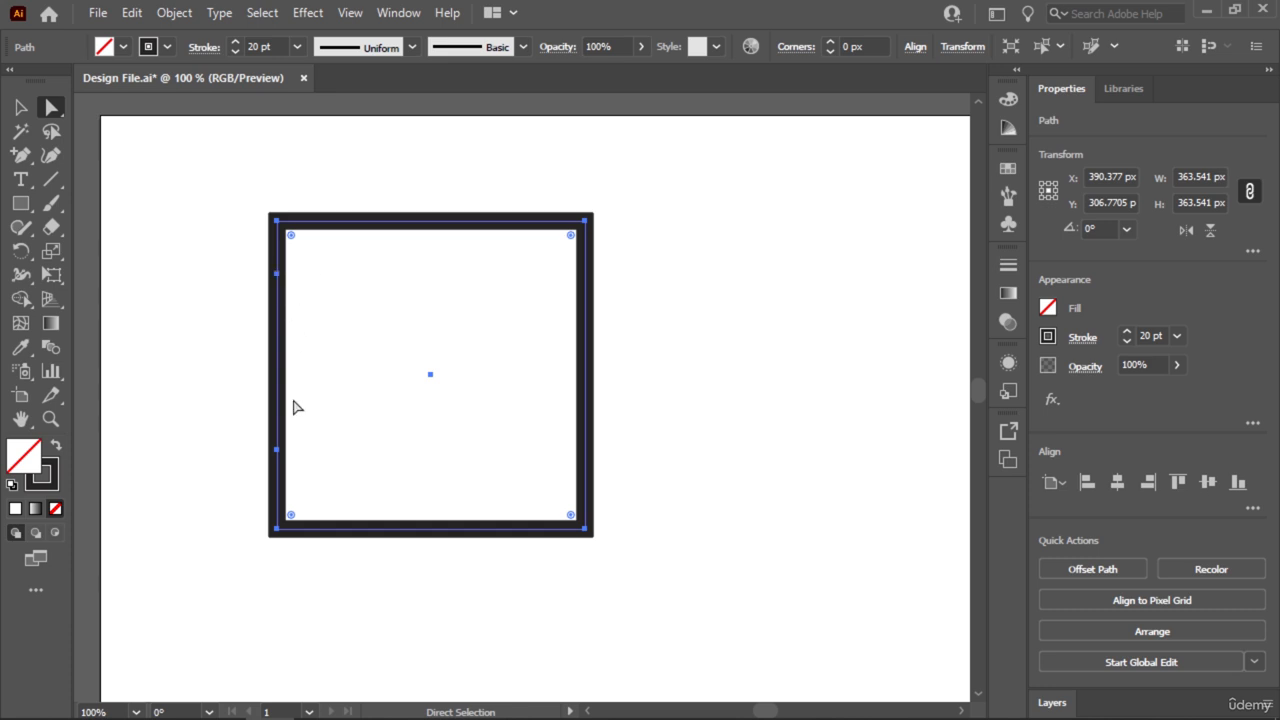
pyautogui.hotkey('ctrl', '+')
pyautogui.hotkey('ctrl', '+')
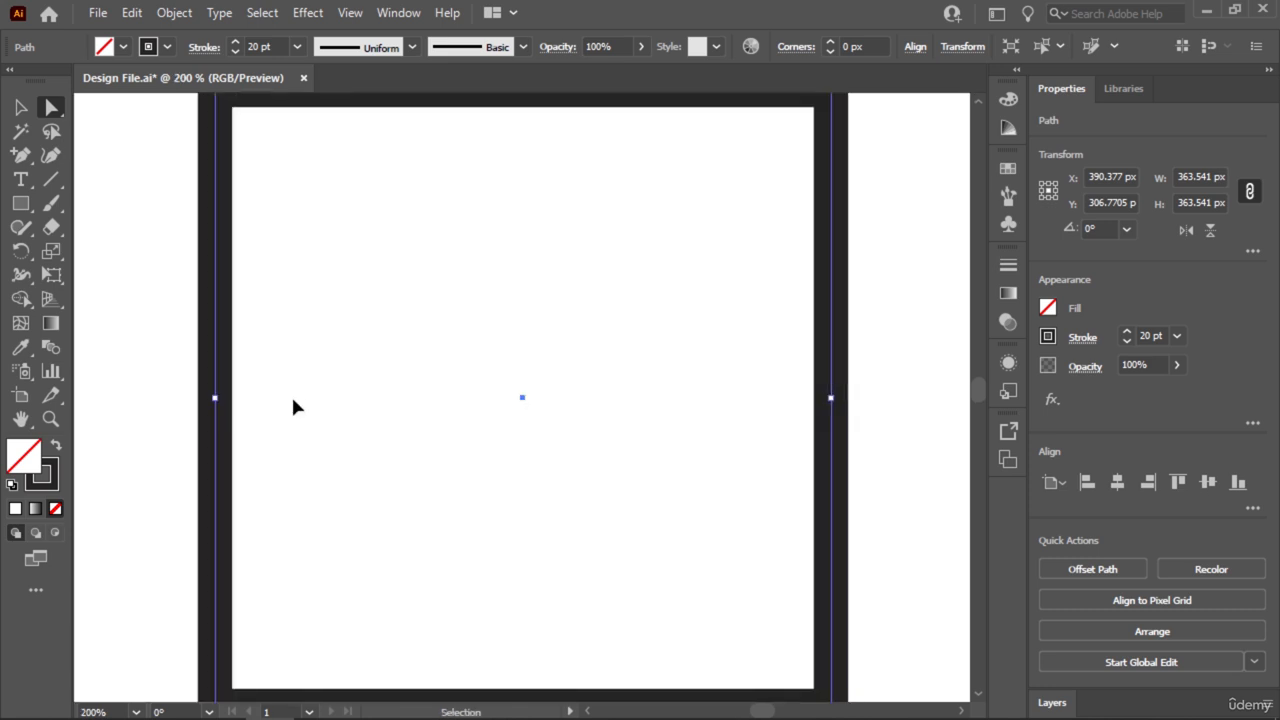
pyautogui.hotkey('ctrl', '-')
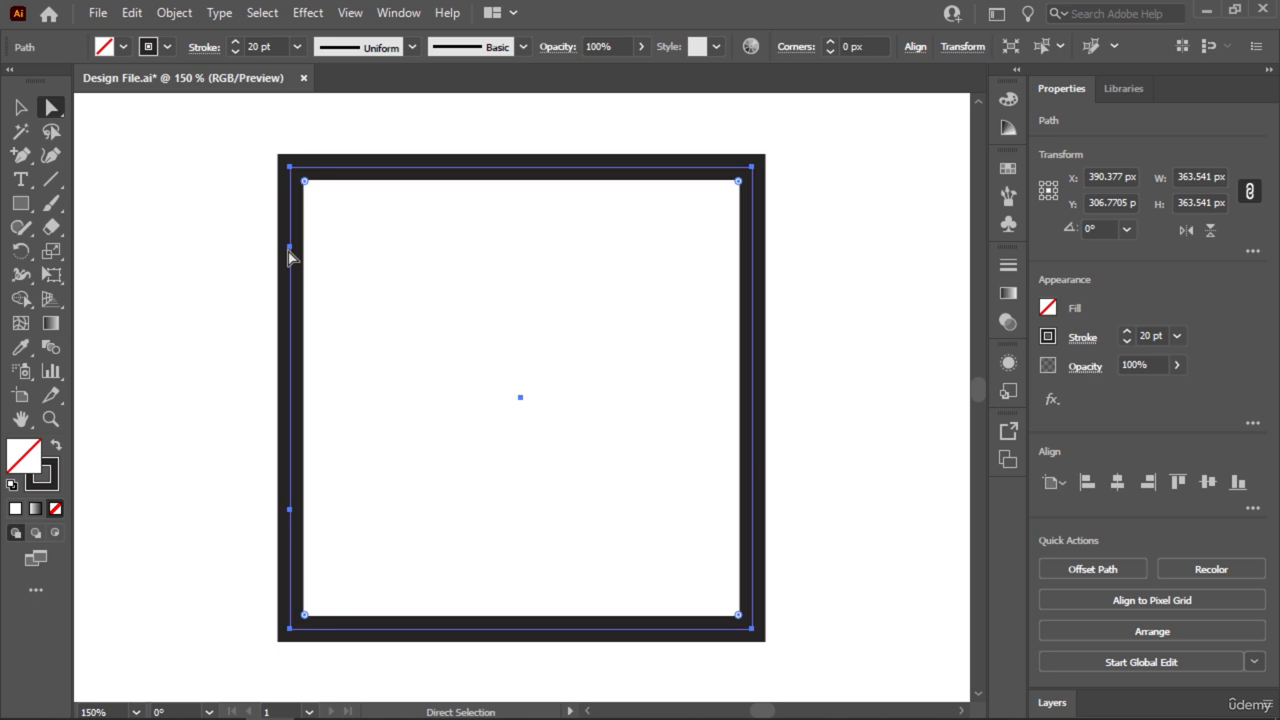
pyautogui.click(290, 247)
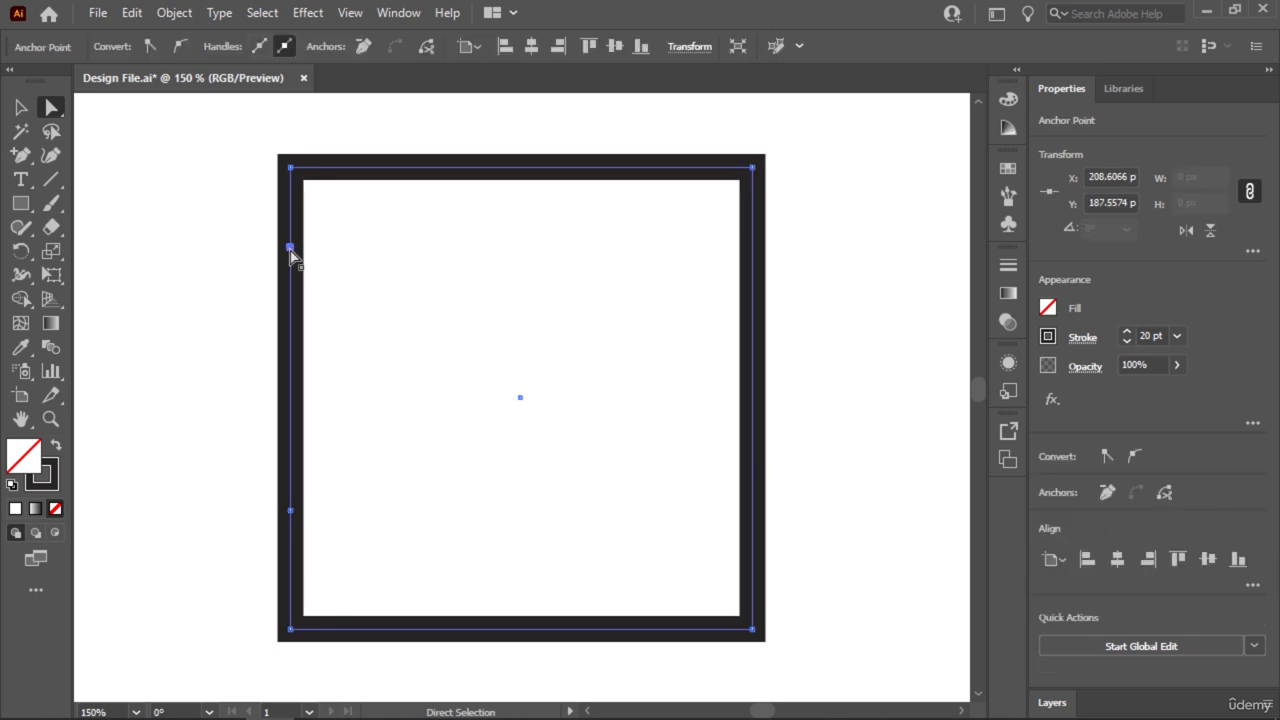
pyautogui.press('Delete')
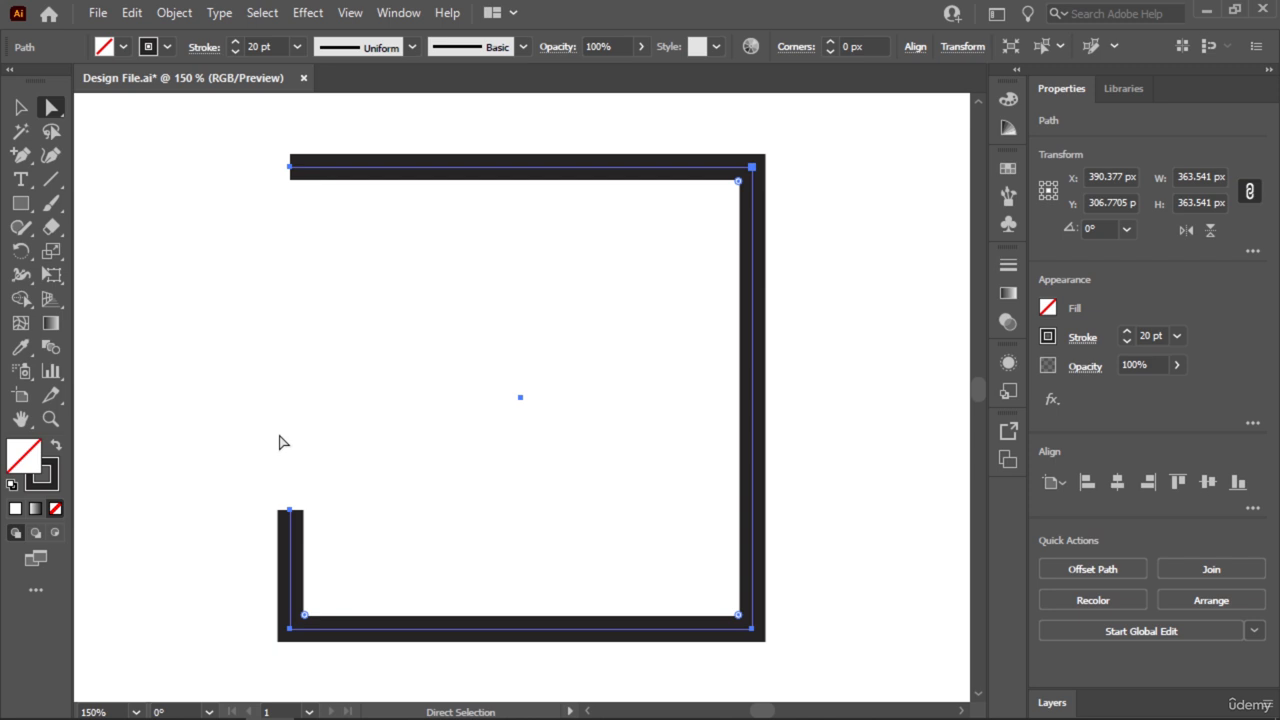
pyautogui.hotkey('ctrl', 'j')
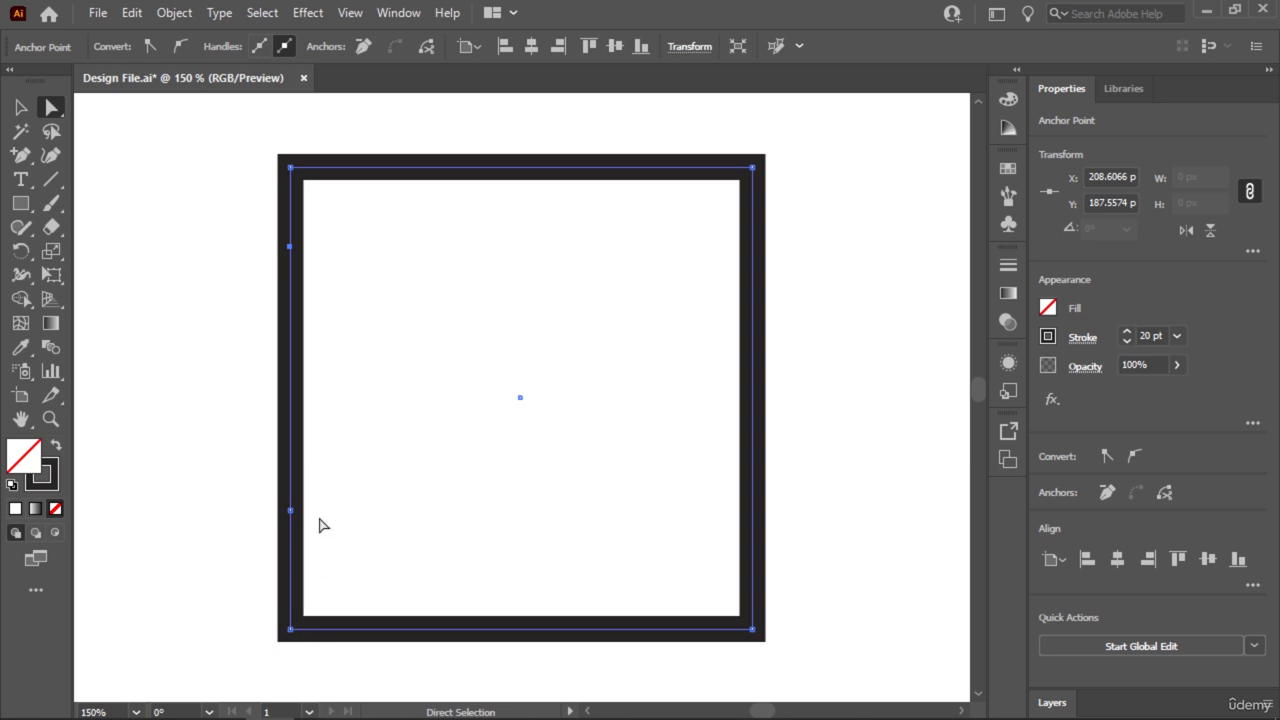
# Add a third anchor point on the square's left side, about midway between the two added ones, and deselect the shape.
pyautogui.click(20, 155)
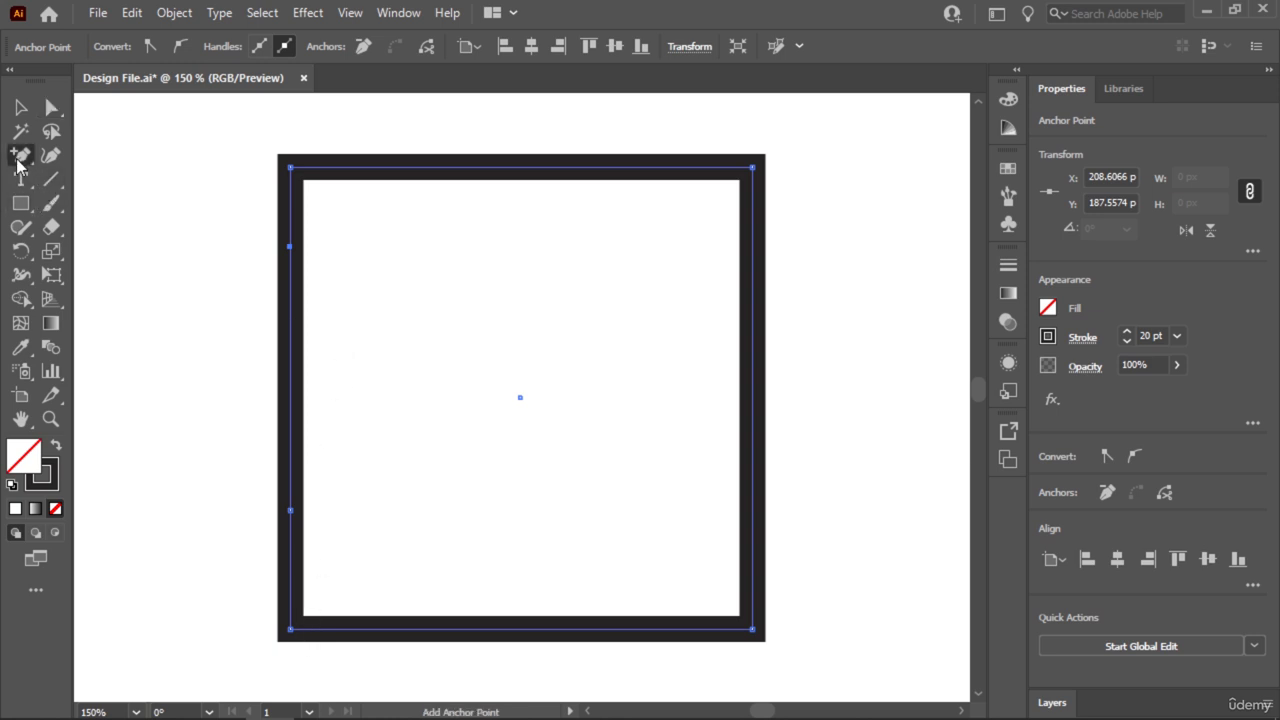
pyautogui.click(290, 371)
pyautogui.click(20, 107)
pyautogui.click(177, 249)
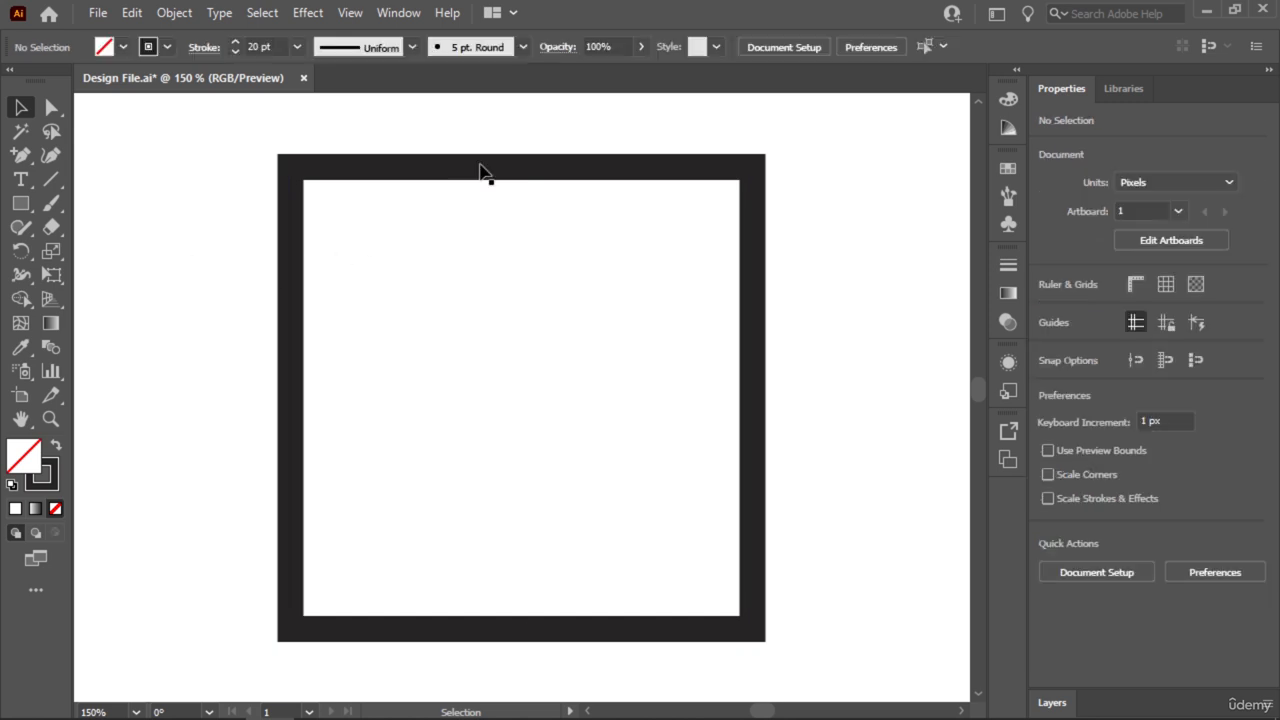
# Try deleting the uppermost of the three added anchor points on the square's left side with Direct Selection, and undo the deletion.
pyautogui.moveTo(492, 118); pyautogui.dragTo(278, 304)
pyautogui.click(51, 107)
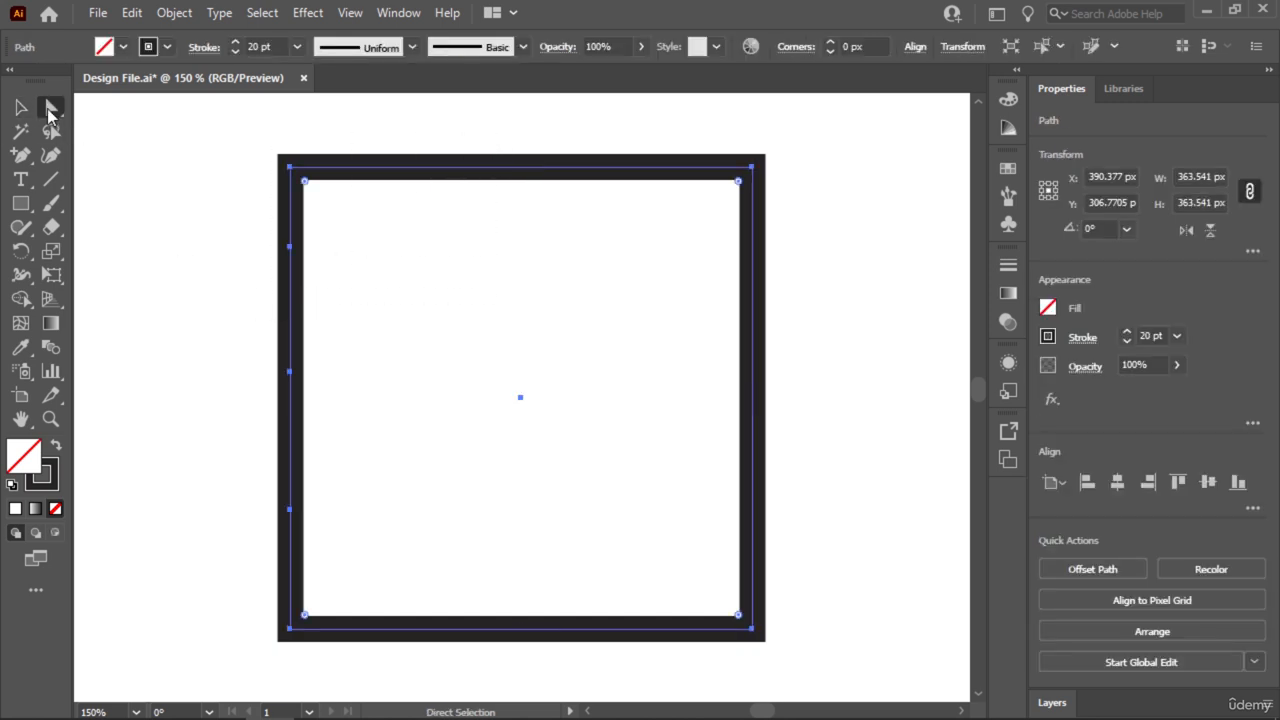
pyautogui.click(291, 249)
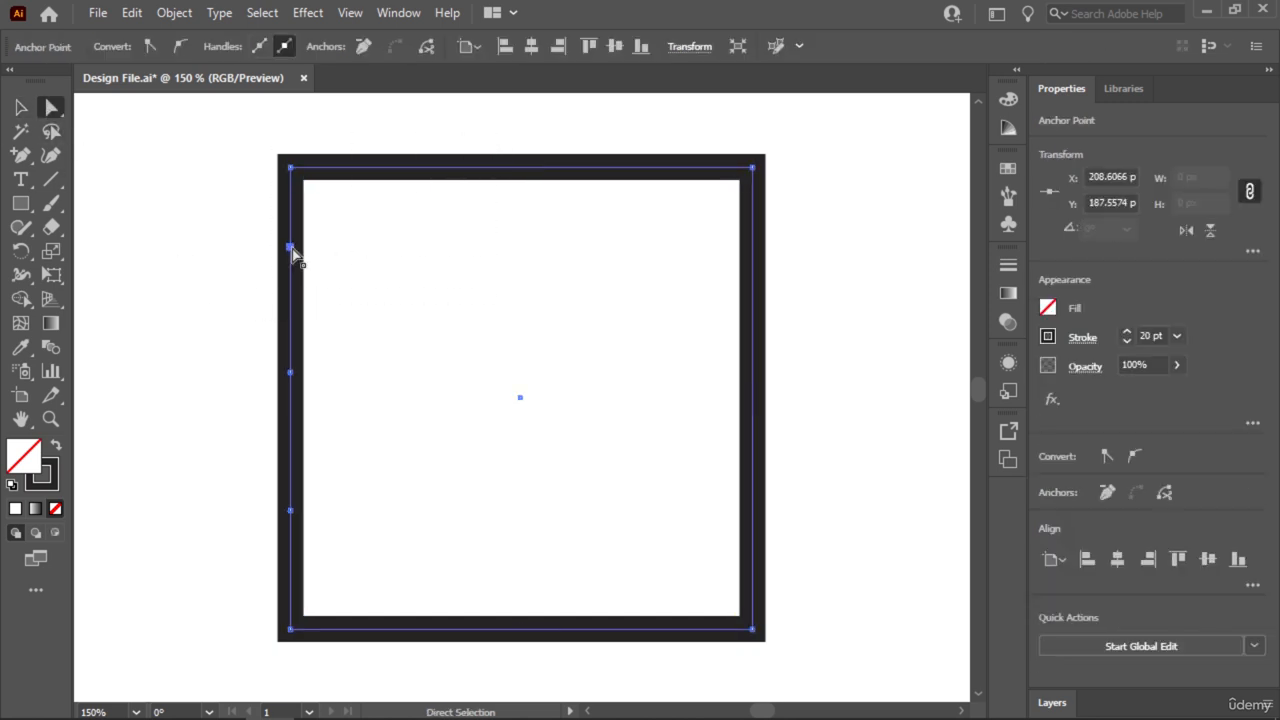
pyautogui.press('Delete')
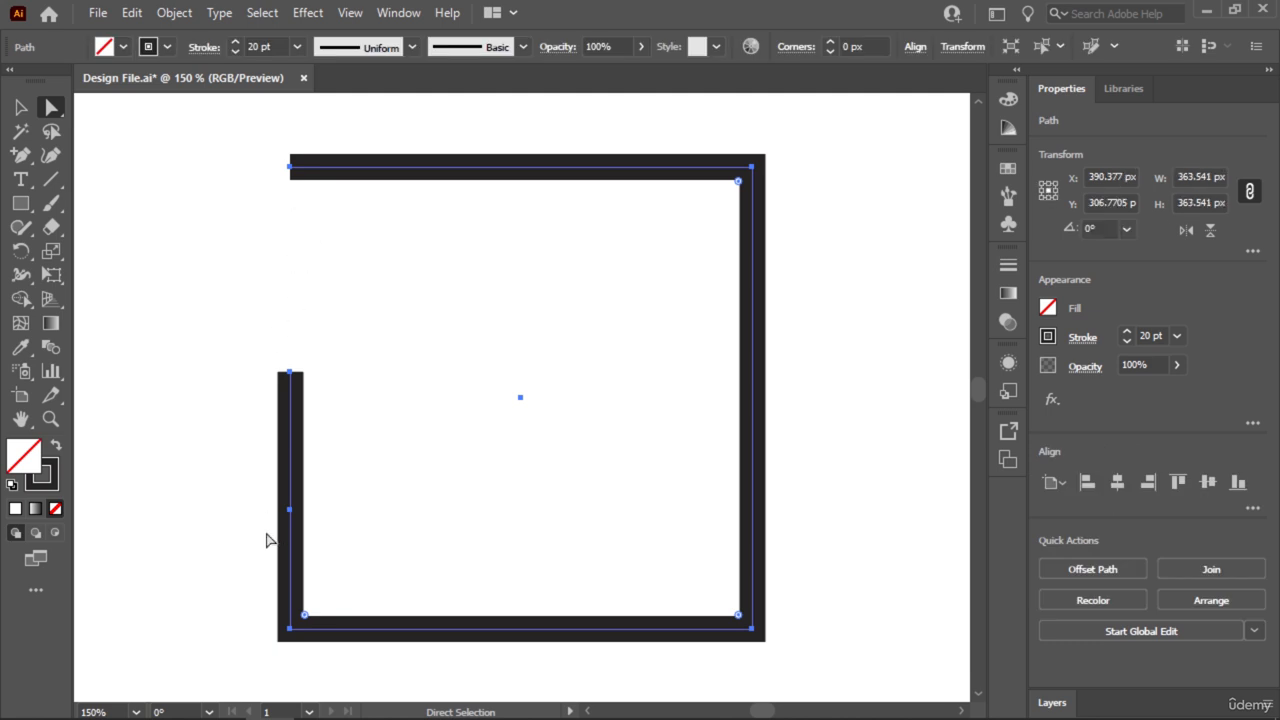
pyautogui.press('ctrl')
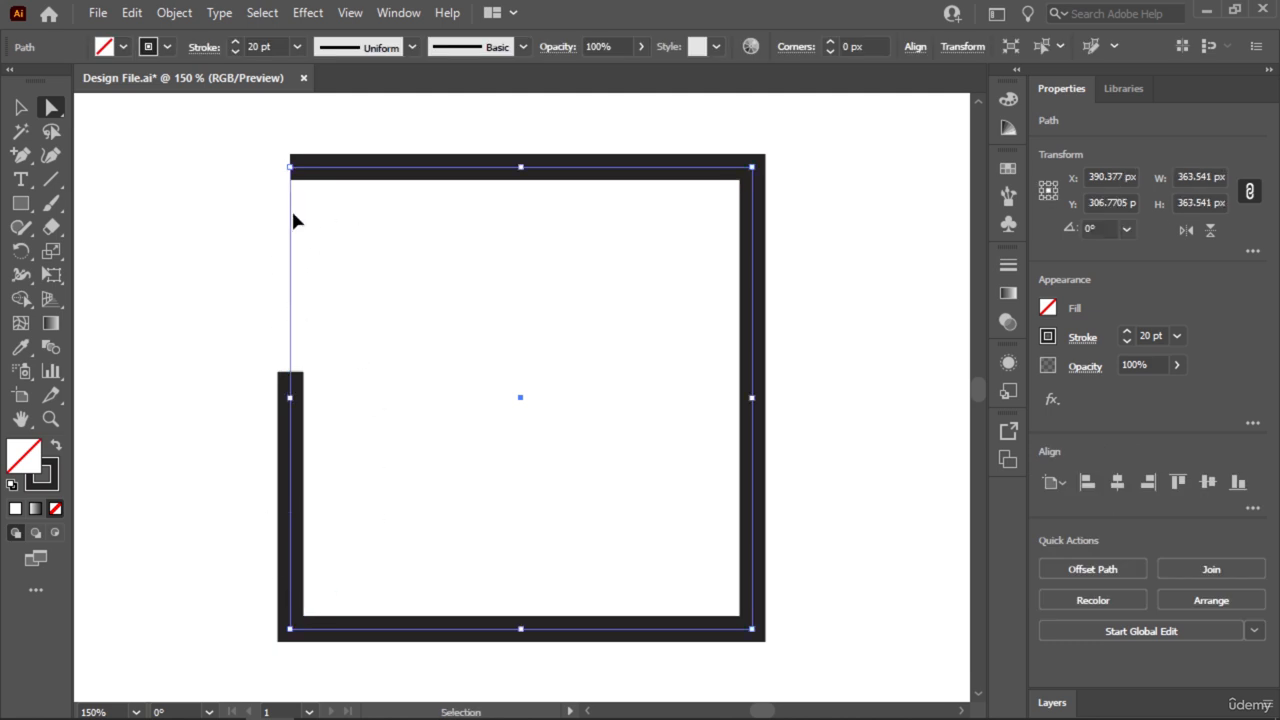
pyautogui.hotkey('ctrl', 'z')
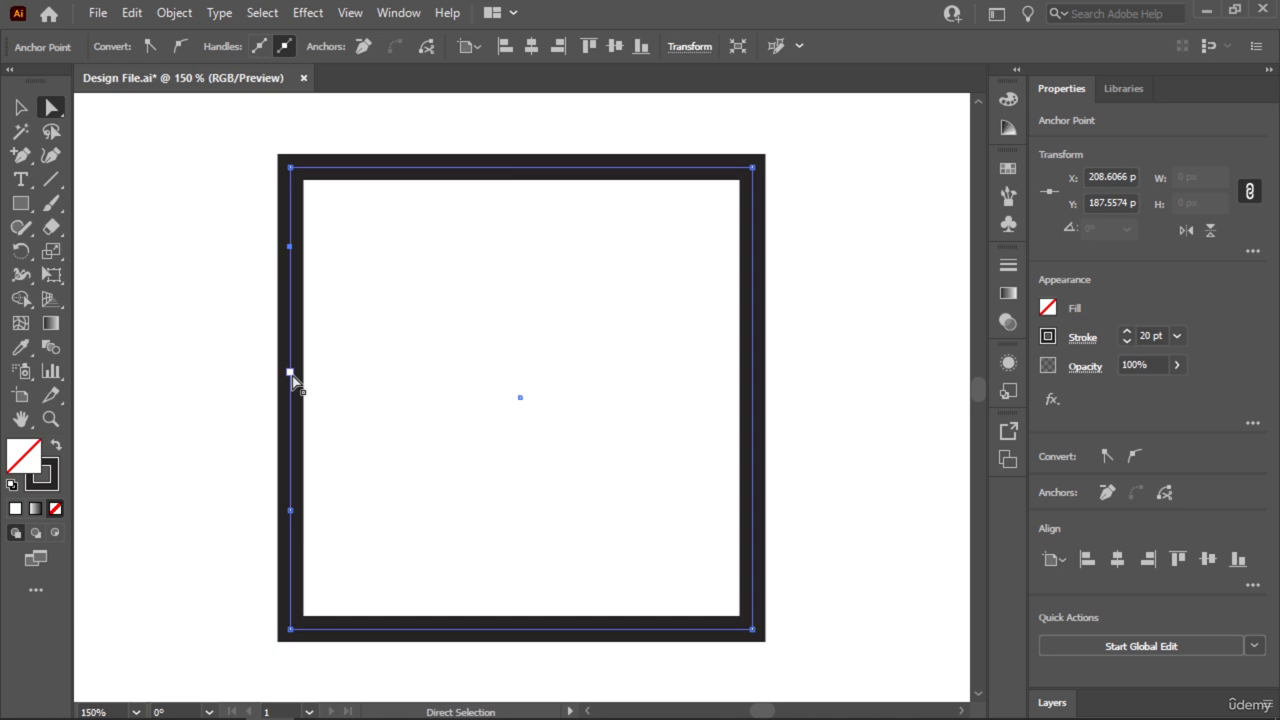
# Try deleting the lowest of the three added anchor points on the square's left side, and undo the deletion.
pyautogui.click(290, 511)
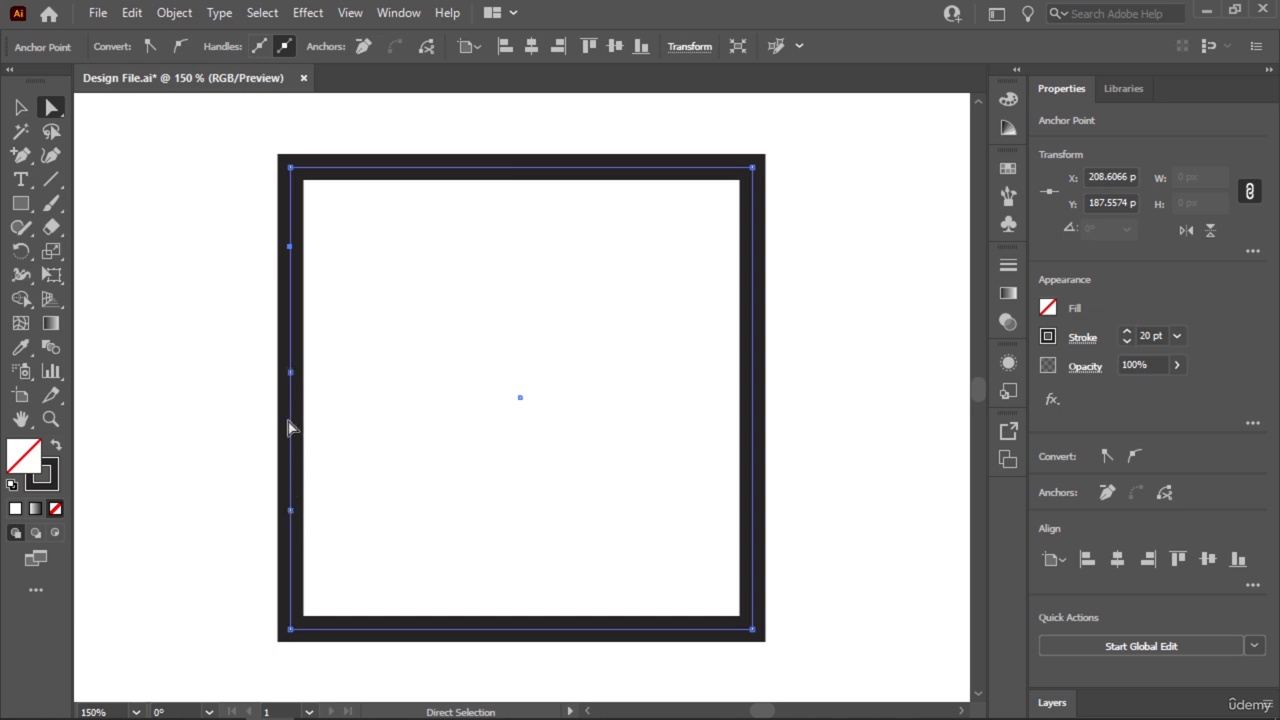
pyautogui.click(291, 513)
pyautogui.press('Delete')
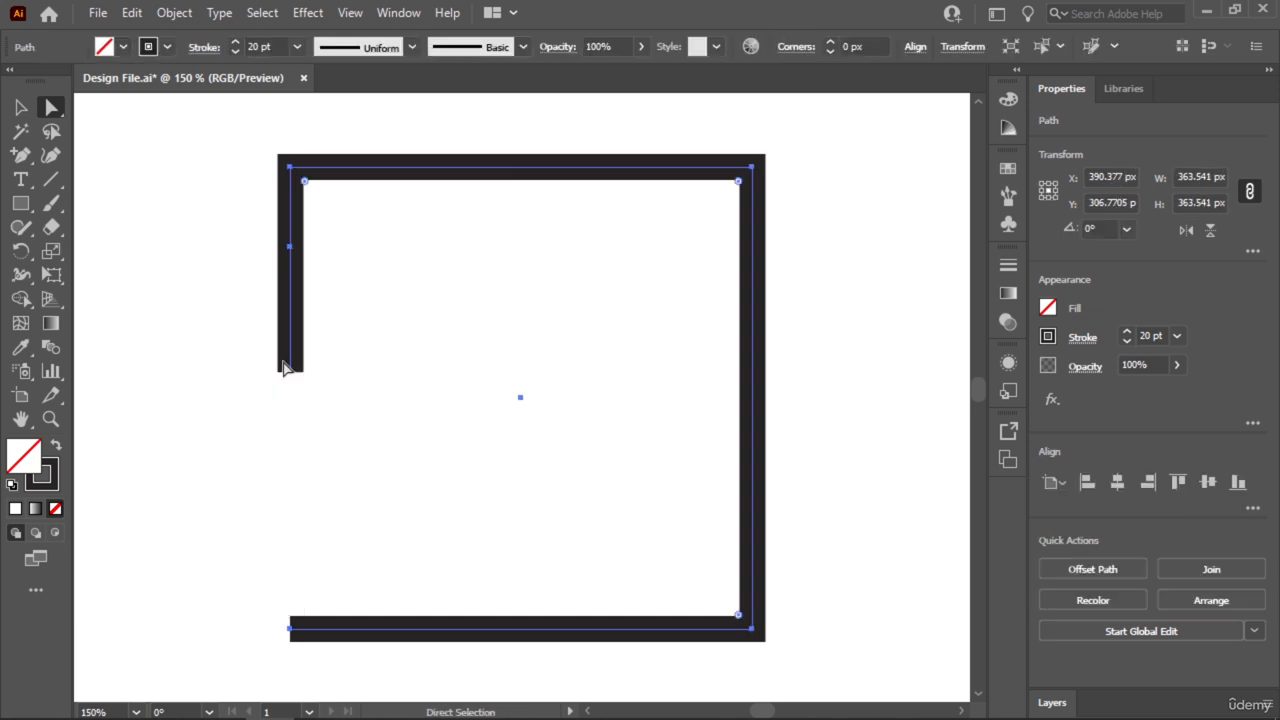
pyautogui.press('v')
pyautogui.hotkey('ctrl', 'z')
pyautogui.press('a')
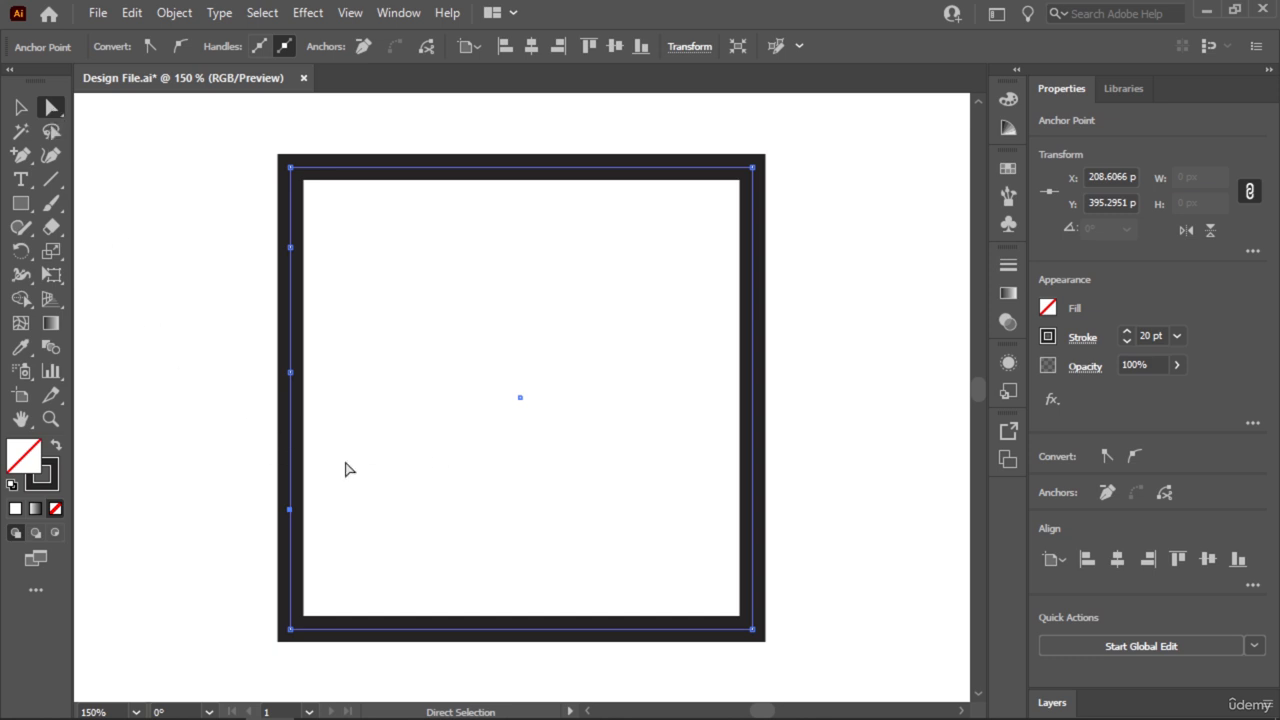
# Delete the segment between the middle and lowest added anchor points on the square's left side with Direct Selection.
pyautogui.click(307, 431)
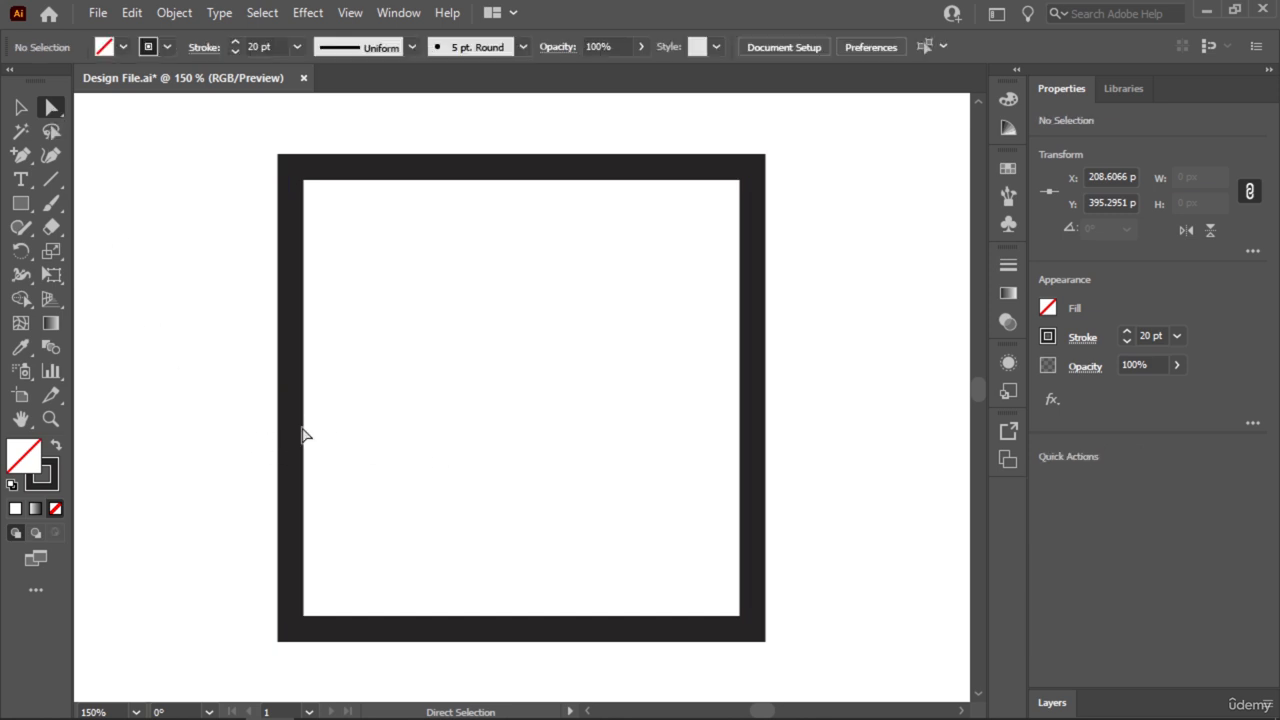
pyautogui.moveTo(231, 391); pyautogui.dragTo(374, 469)
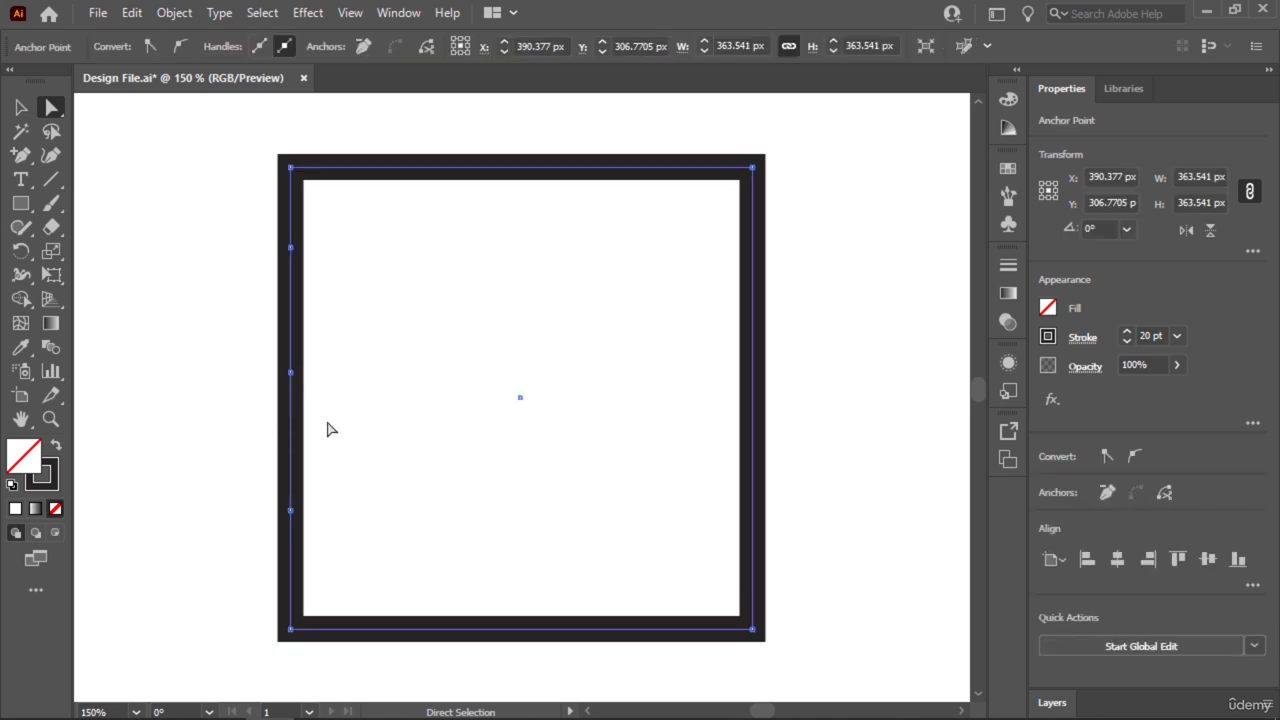
pyautogui.press('Delete')
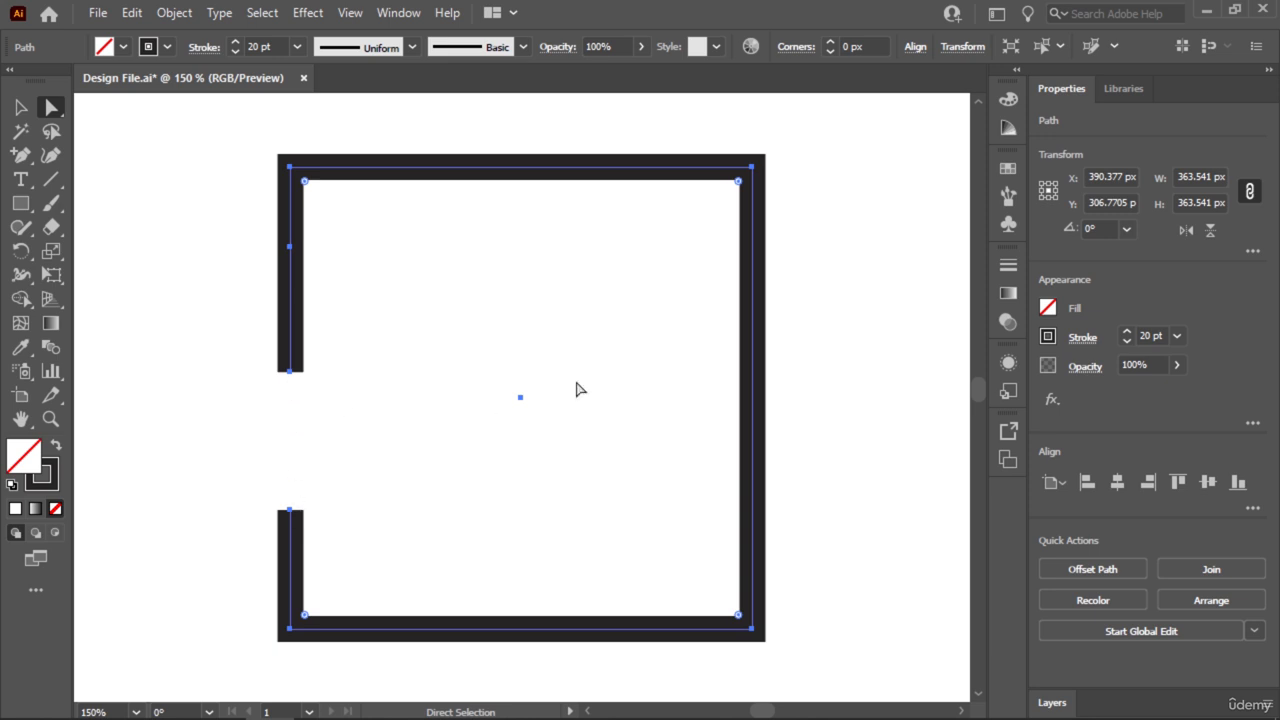
# Delete the square's whole right-side segment with Direct Selection and deselect the remaining paths.
pyautogui.moveTo(834, 276); pyautogui.dragTo(672, 463)
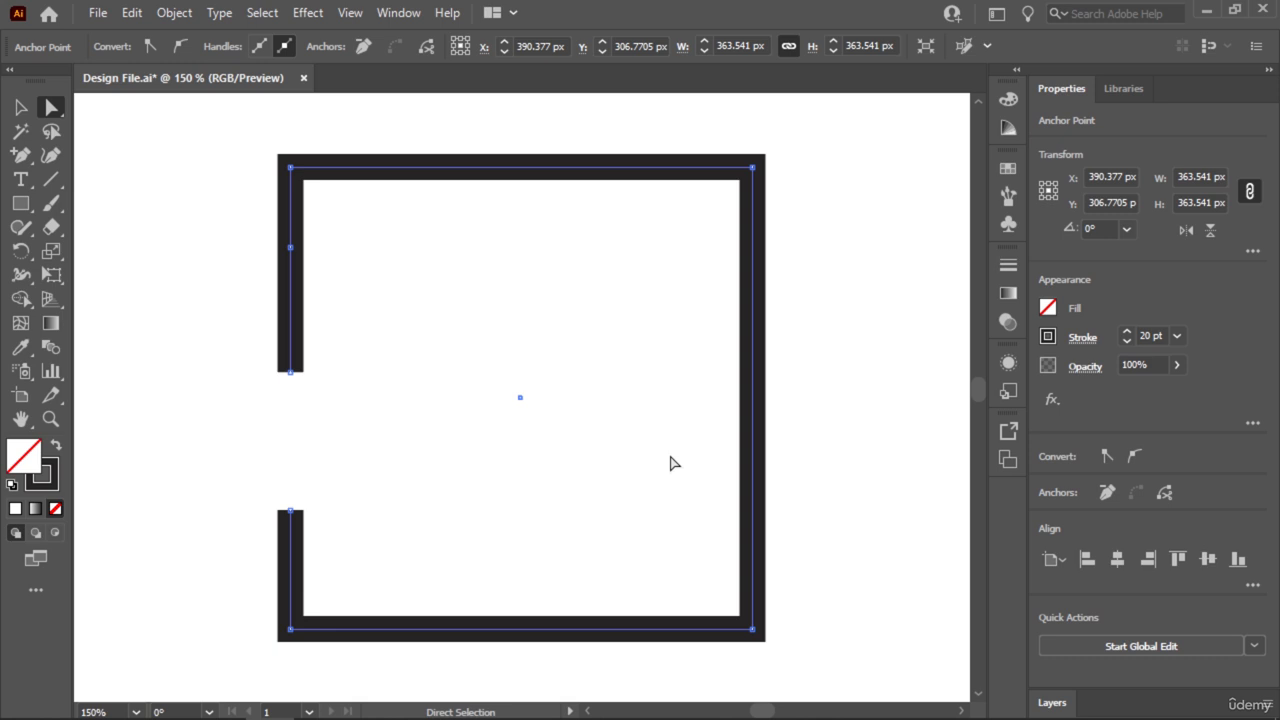
pyautogui.press('Delete')
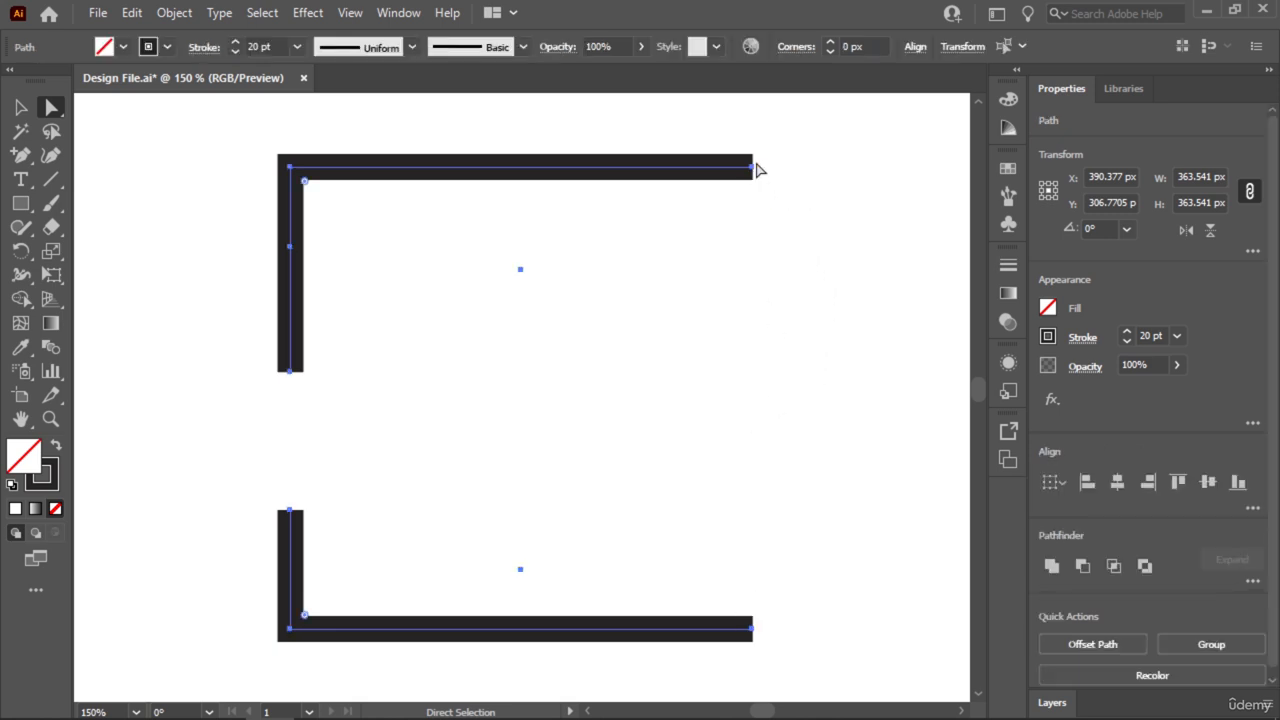
pyautogui.press('v')
pyautogui.click(187, 209)
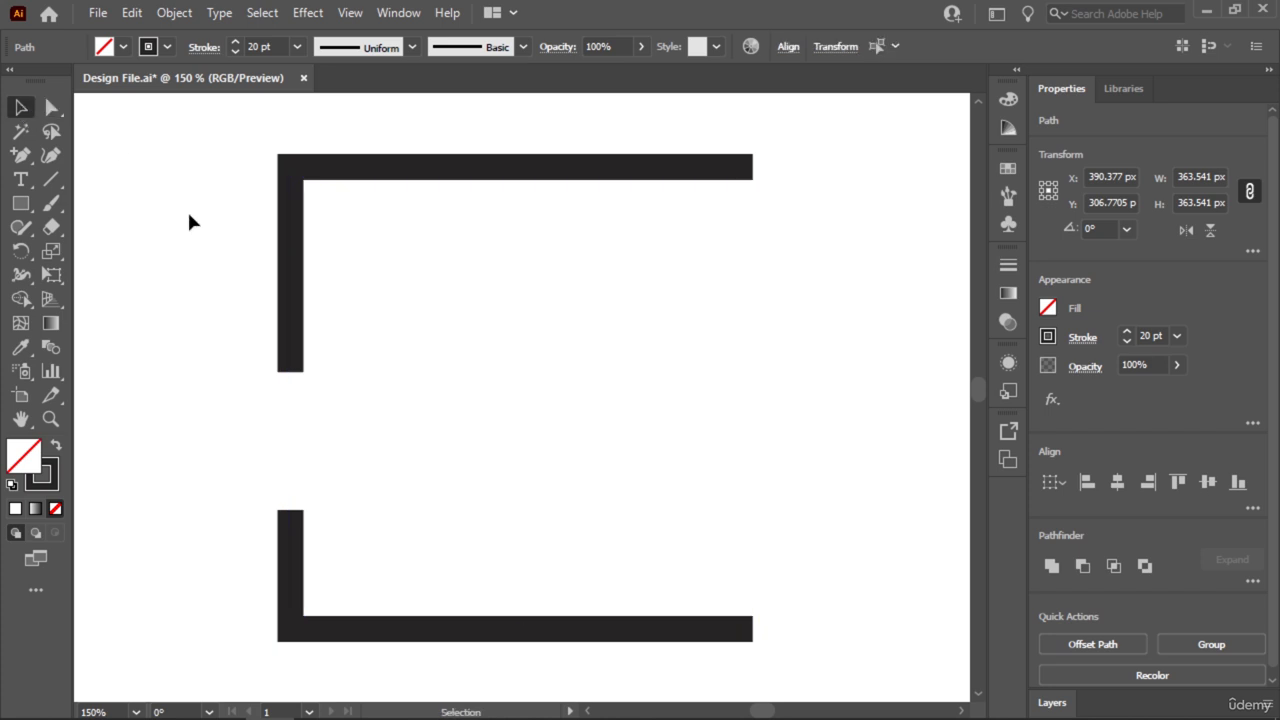
# Try deleting the circle's left anchor point with Direct Selection, and undo the deletion.
pyautogui.hotkey('ctrl', '1')
pyautogui.hotkey('ctrl', '-')
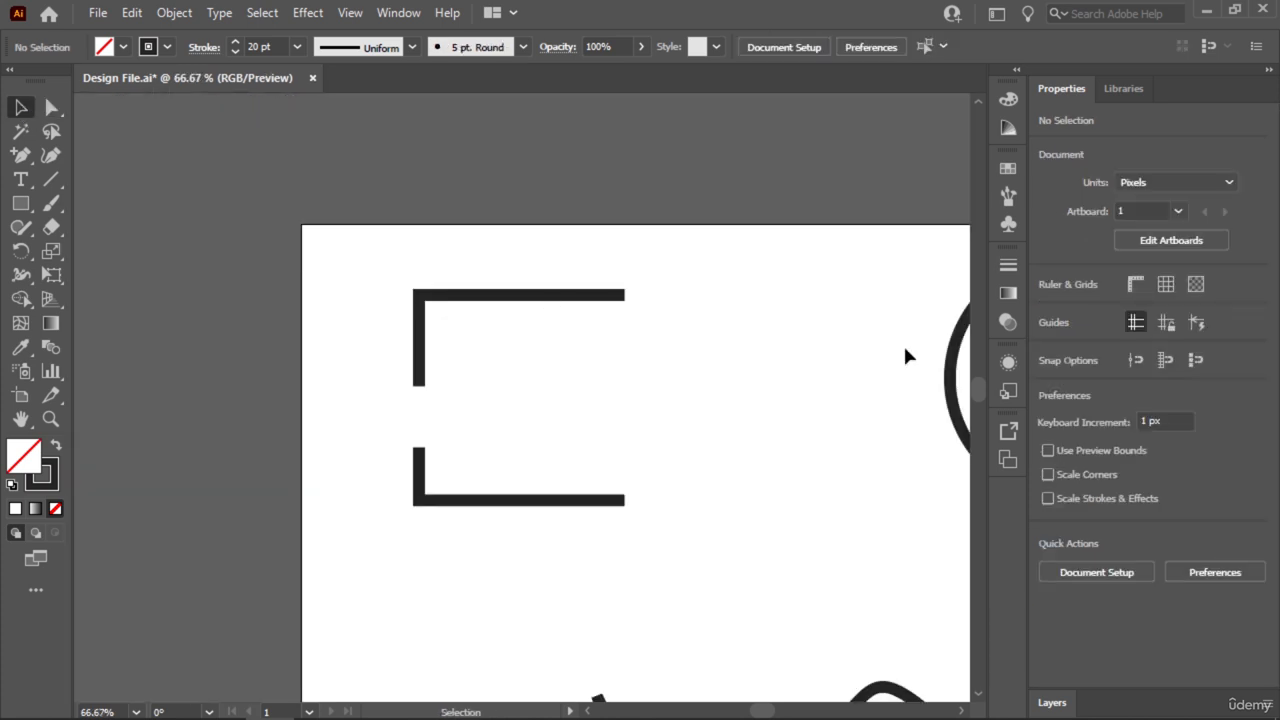
pyautogui.press('space')
pyautogui.moveTo(804, 389); pyautogui.dragTo(413, 380)
pyautogui.hotkey('ctrl', '+')
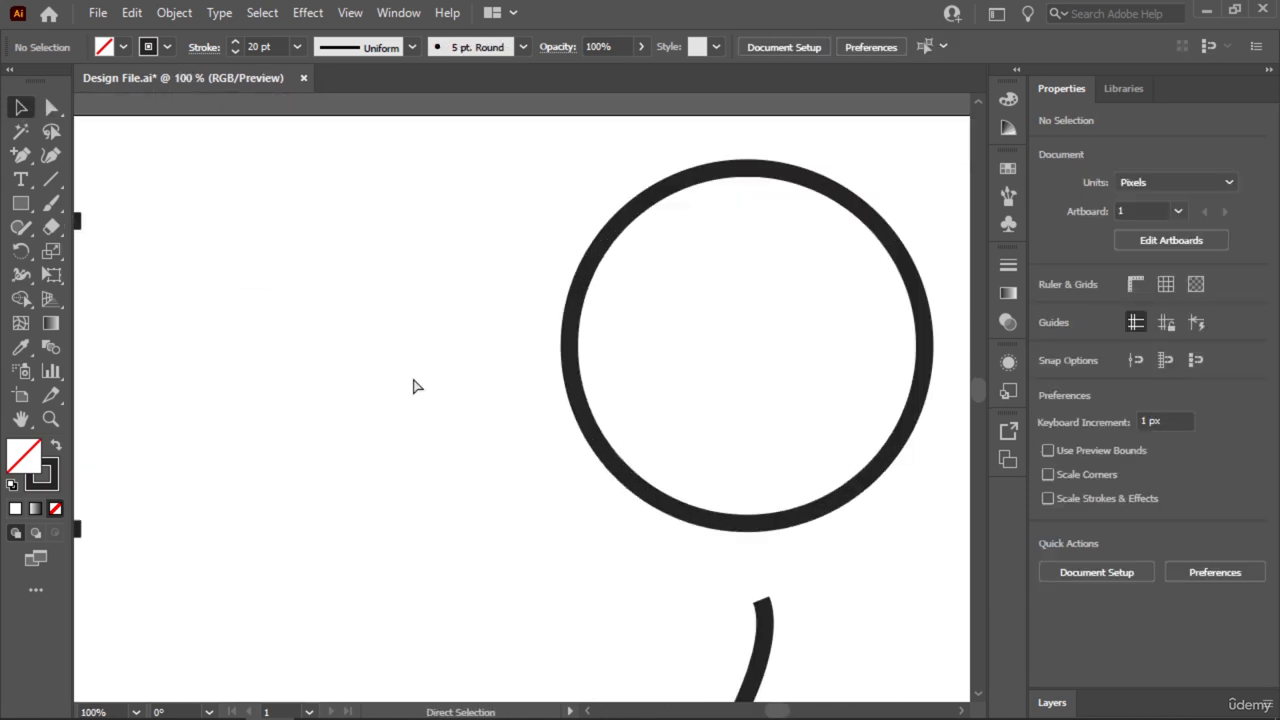
pyautogui.press('space')
pyautogui.moveTo(686, 366); pyautogui.dragTo(469, 391)
pyautogui.moveTo(768, 168); pyautogui.dragTo(323, 530)
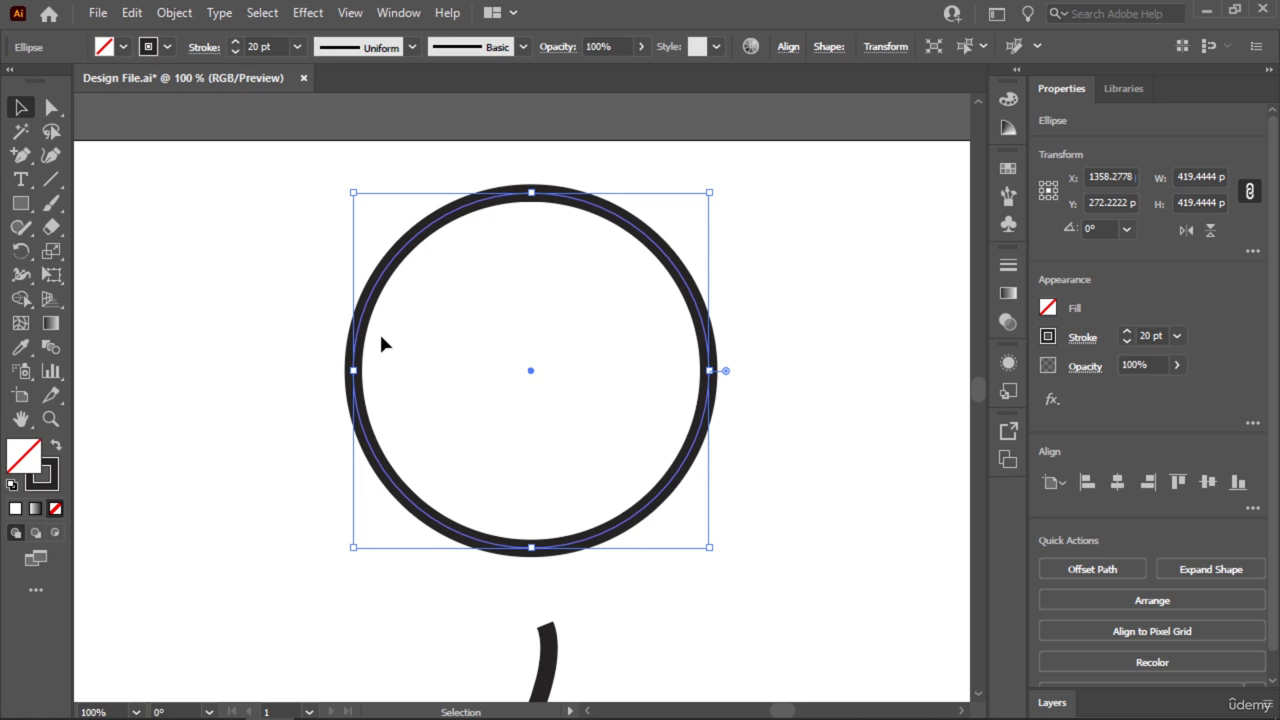
pyautogui.click(52, 110)
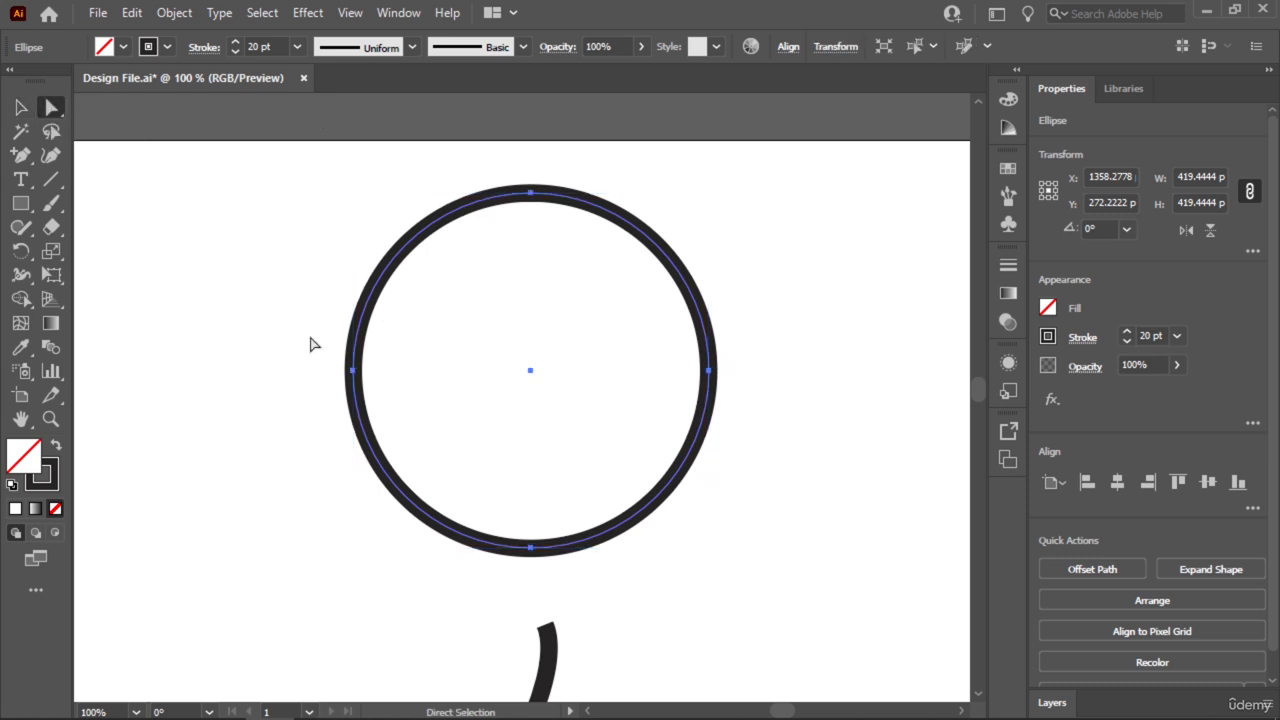
pyautogui.moveTo(310, 344); pyautogui.dragTo(391, 431)
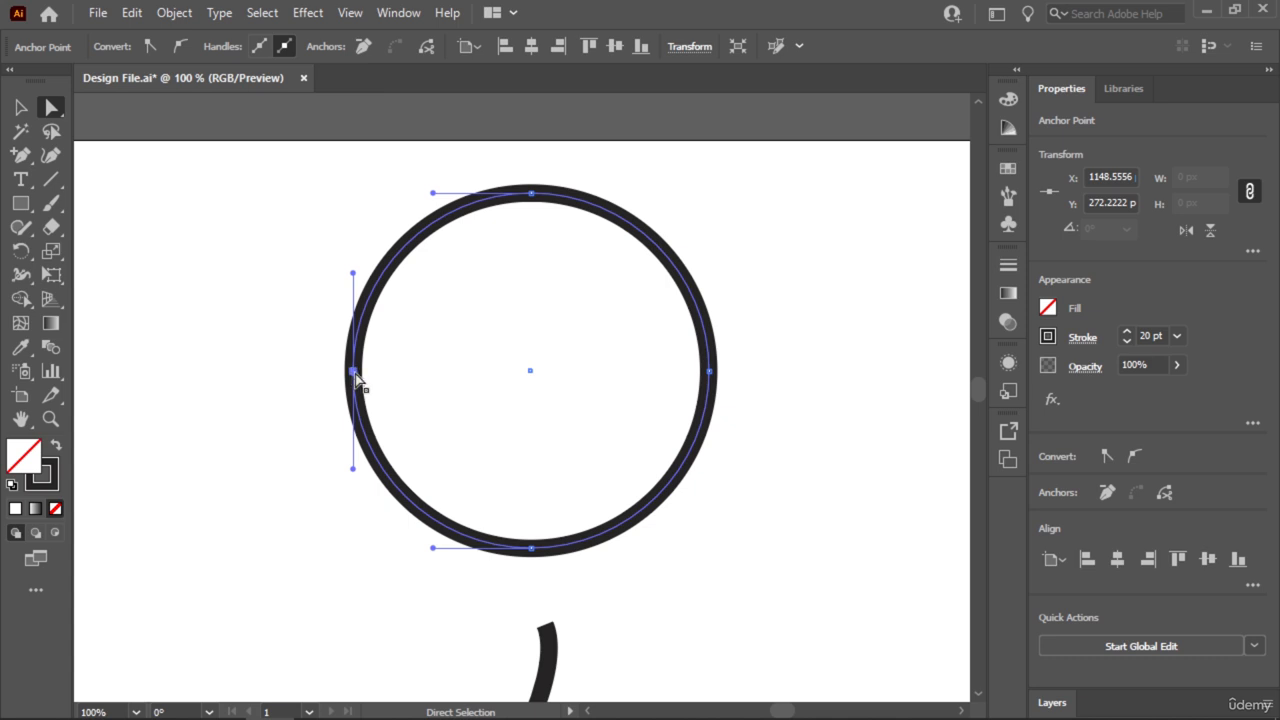
pyautogui.press('Delete')
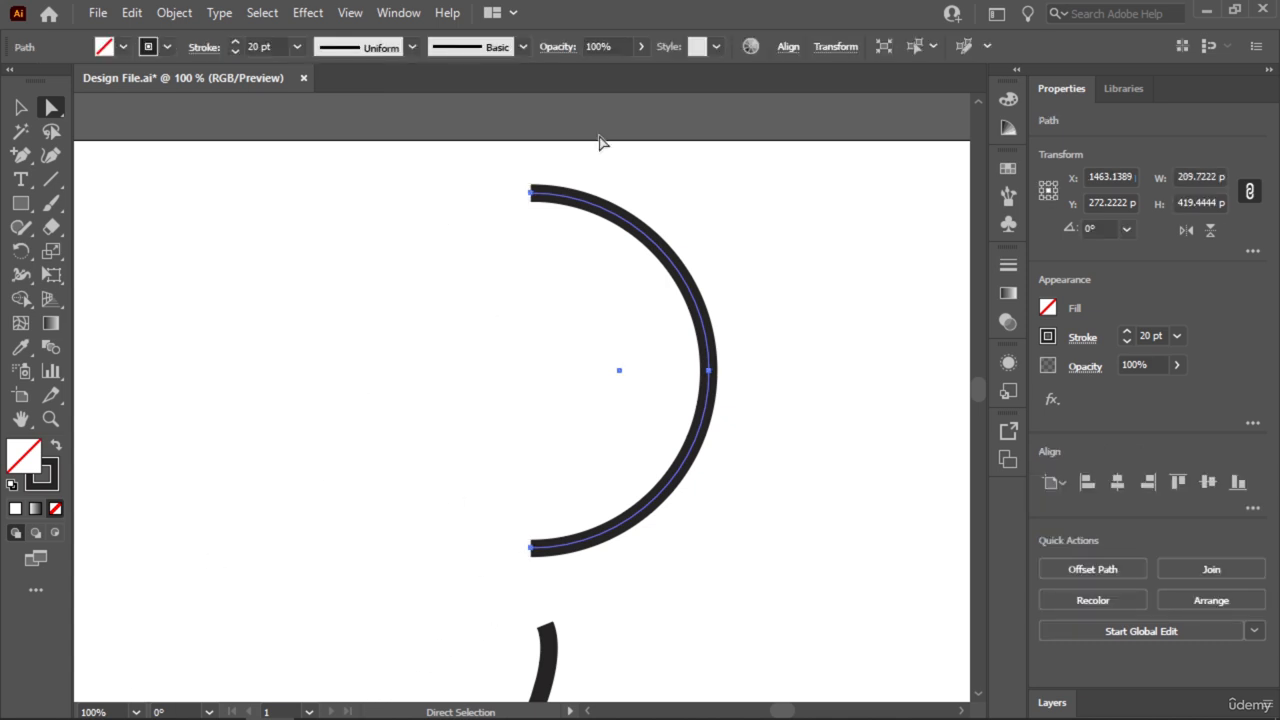
pyautogui.hotkey('ctrl', 'z')
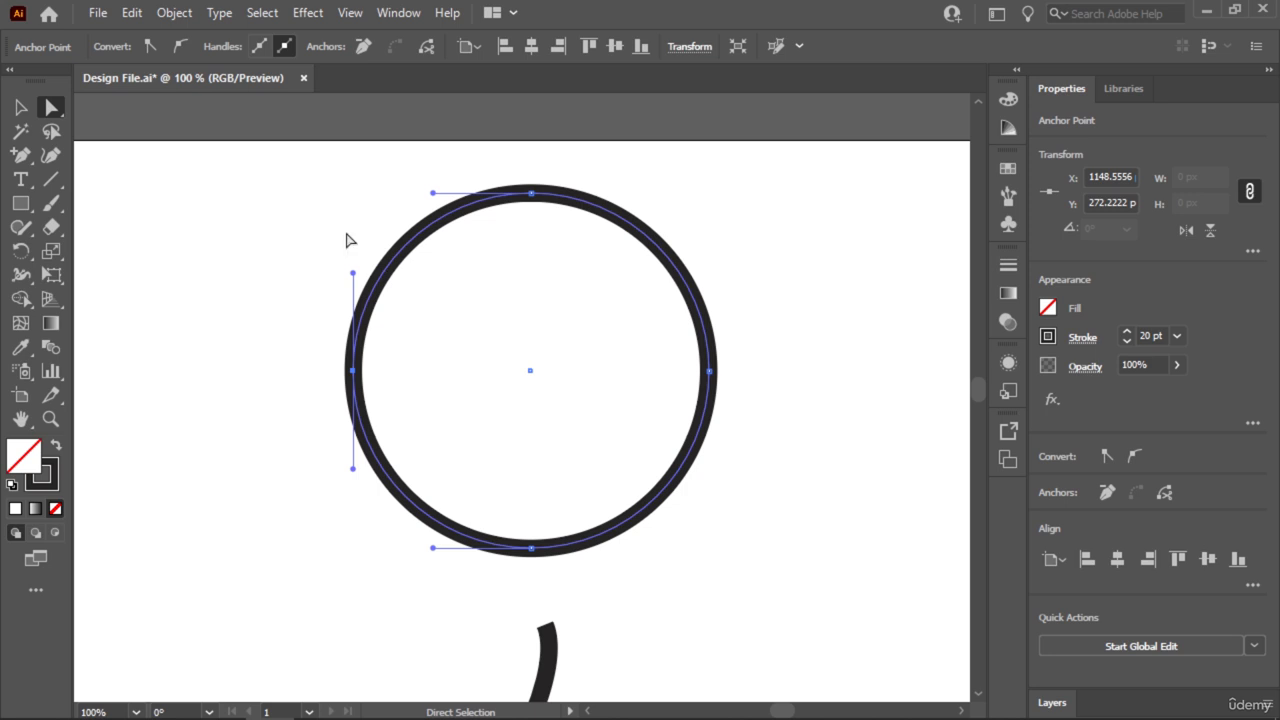
# Try deleting the circle's upper-left quarter segment with Direct Selection, and undo the deletion.
pyautogui.moveTo(356, 214); pyautogui.dragTo(397, 245)
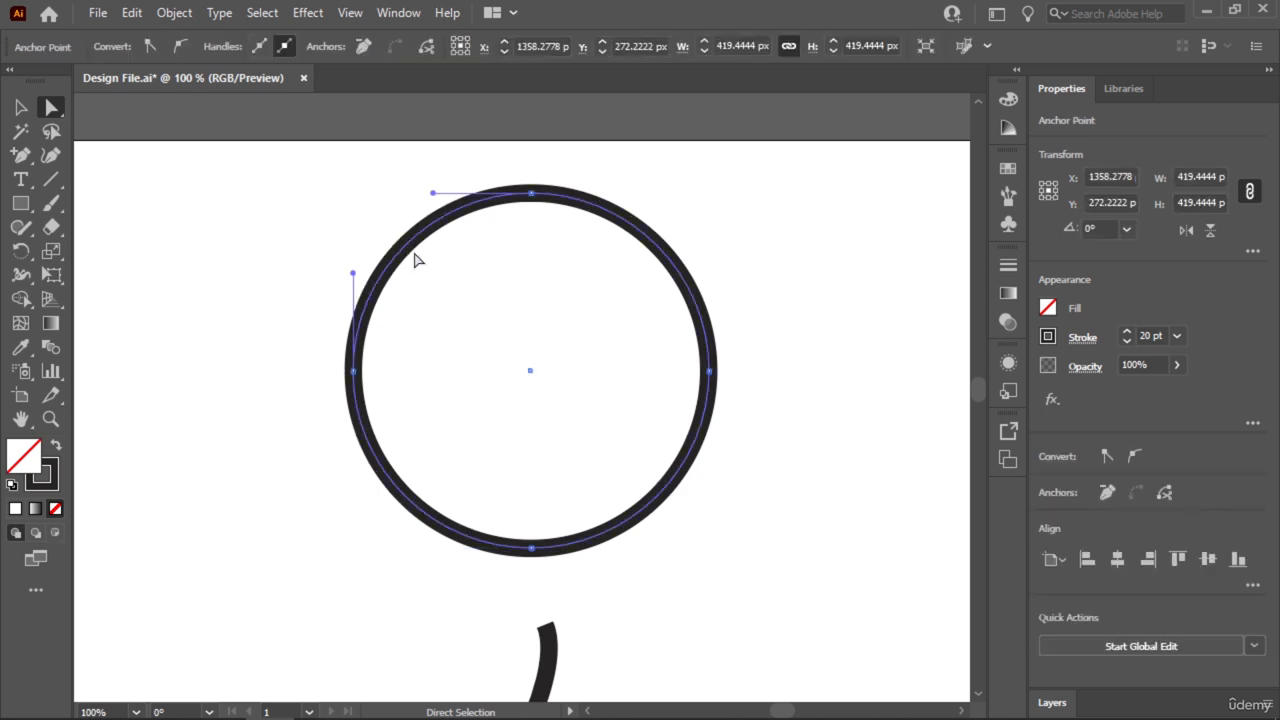
pyautogui.press('Delete')
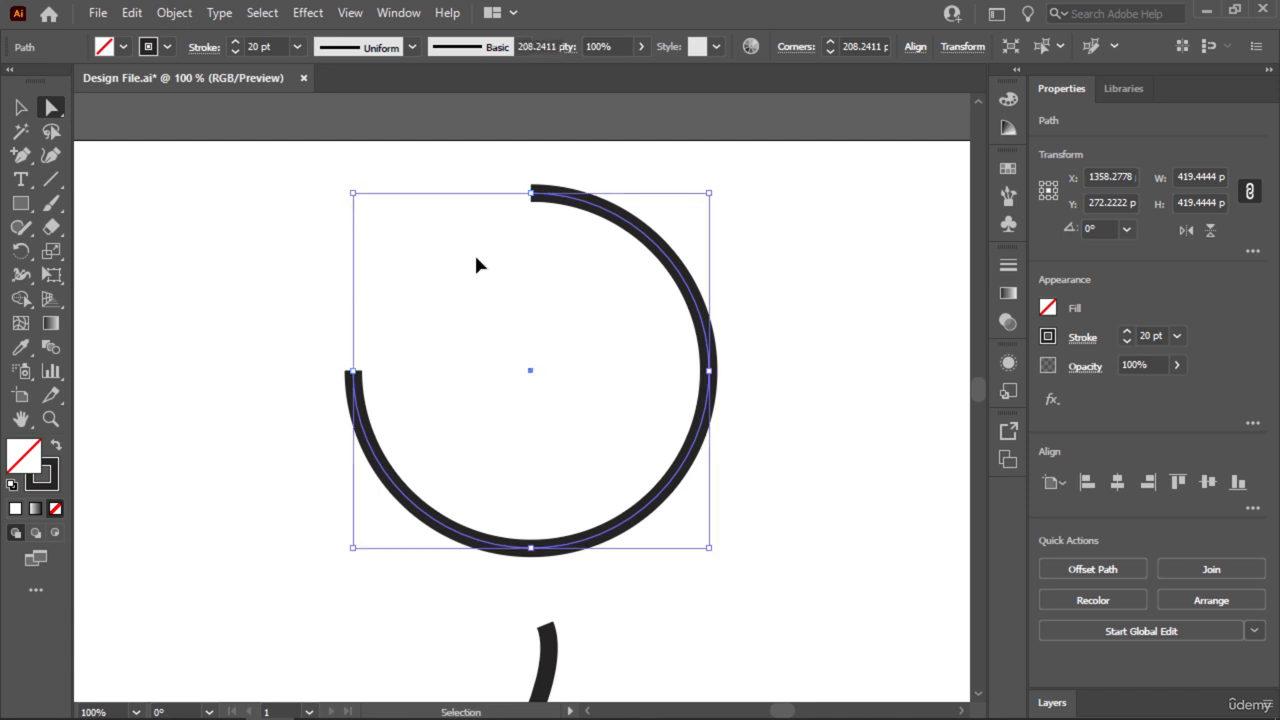
pyautogui.hotkey('ctrl', 'j')
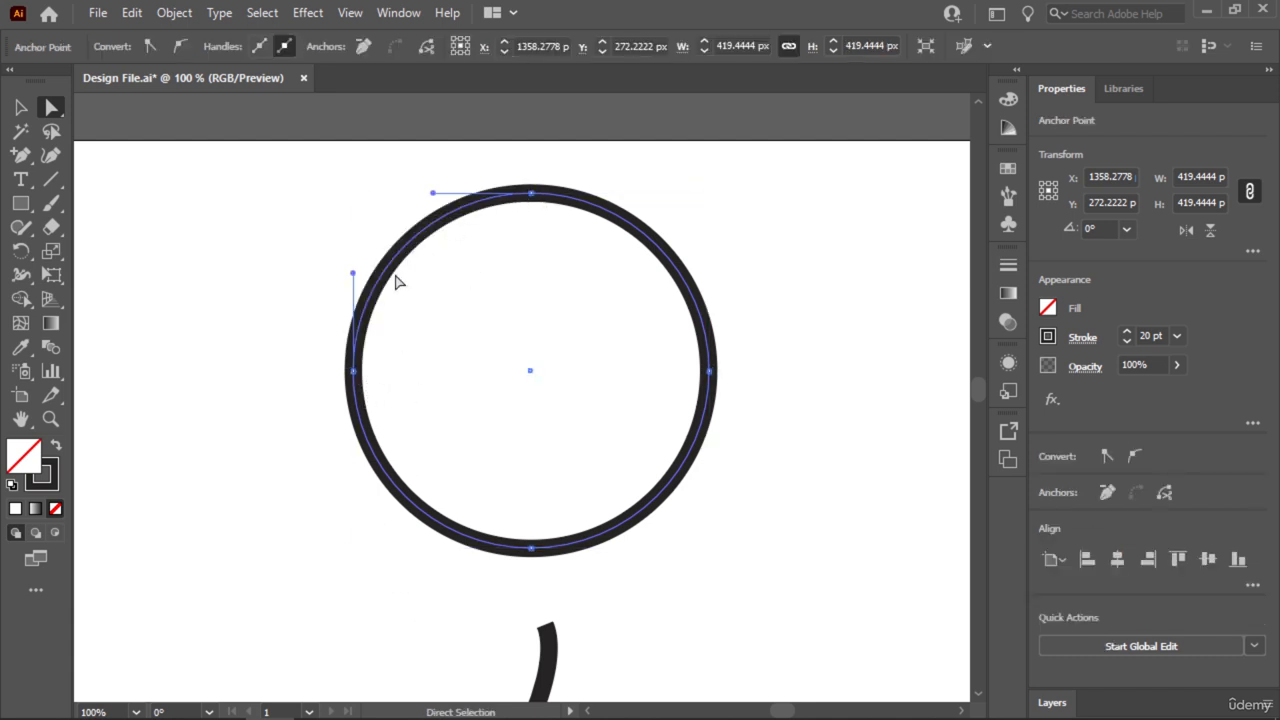
pyautogui.moveTo(362, 225); pyautogui.dragTo(453, 299)
# Delete the circle's upper-right quarter segment with Direct Selection and deselect the open path.
pyautogui.moveTo(691, 229); pyautogui.dragTo(613, 321)
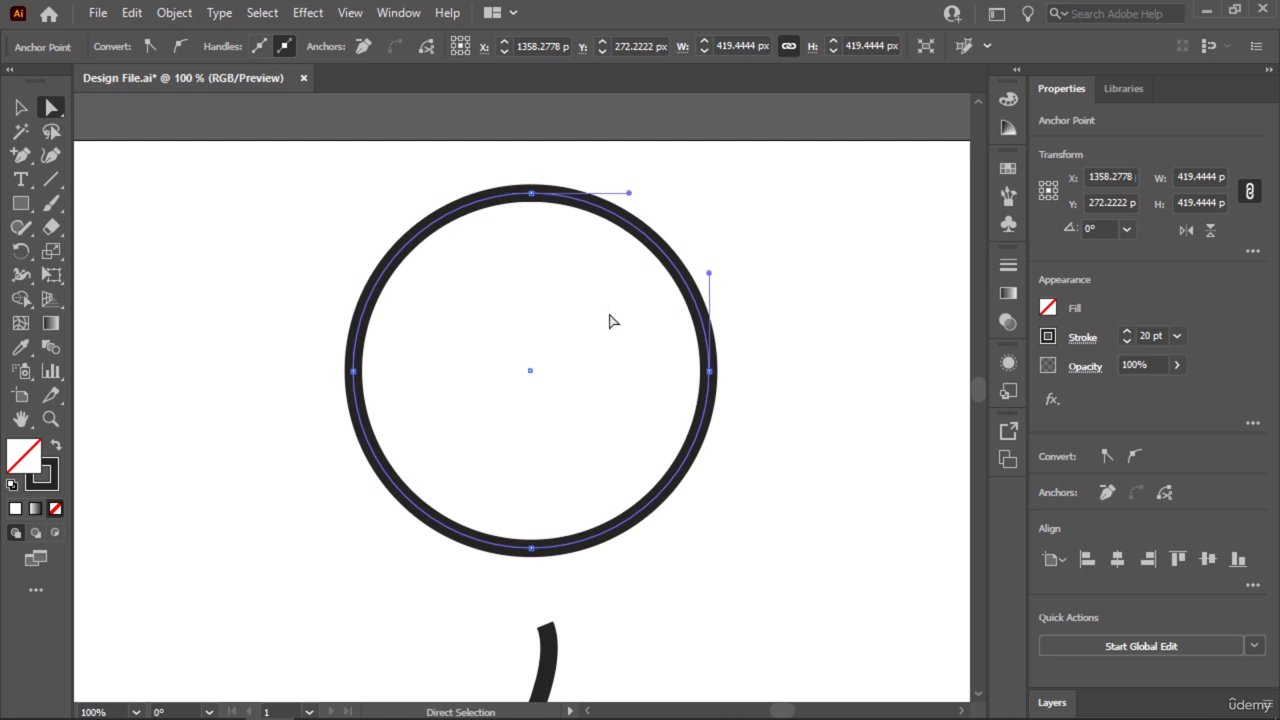
pyautogui.press('Delete')
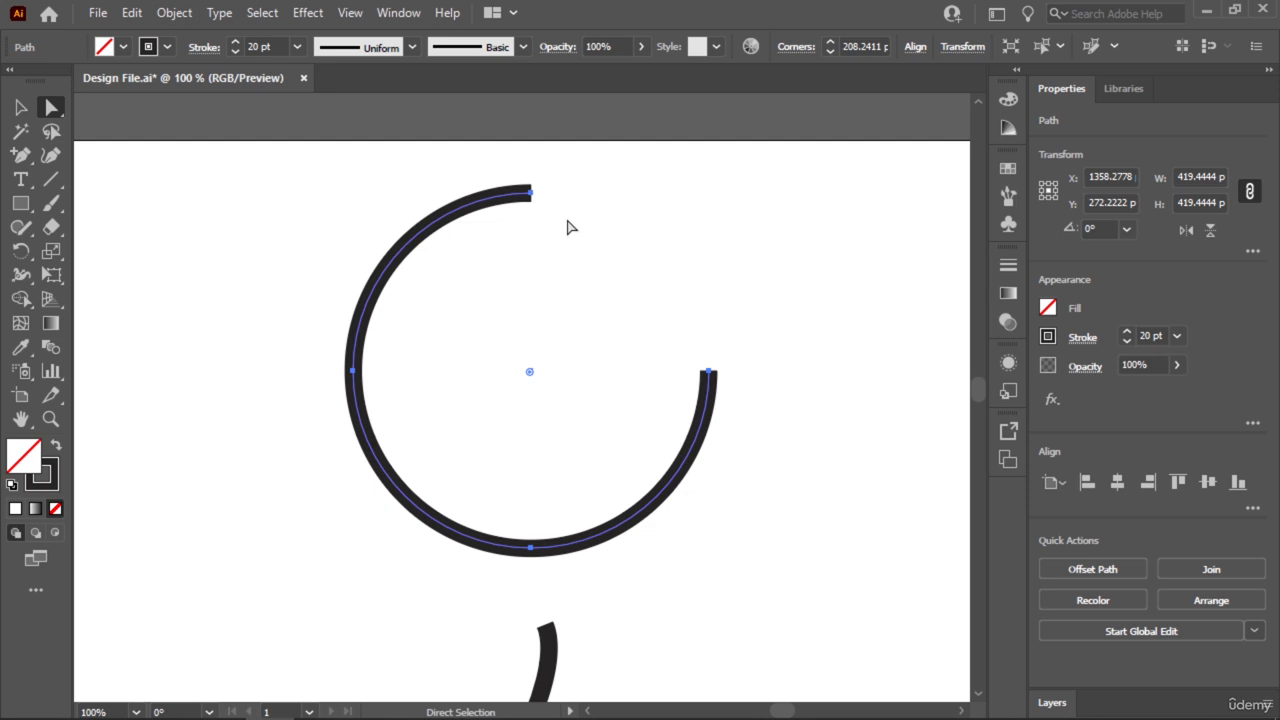
pyautogui.click(20, 107)
pyautogui.click(274, 233)
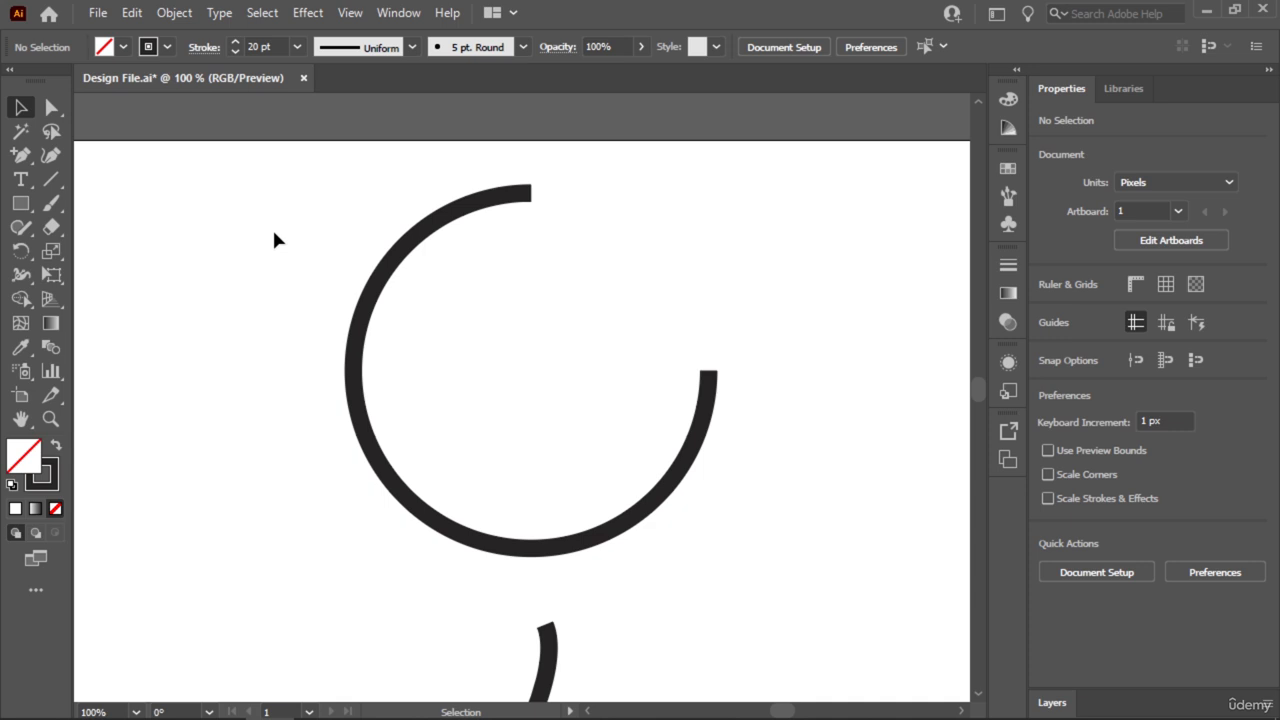
# Move the wavy path's inner anchor point just right of its crest to about X 1147 px, Y 846 px with Direct Selection.
pyautogui.hotkey('ctrl', '-')
pyautogui.moveTo(366, 516); pyautogui.dragTo(529, 266)
pyautogui.moveTo(762, 329); pyautogui.dragTo(360, 572)
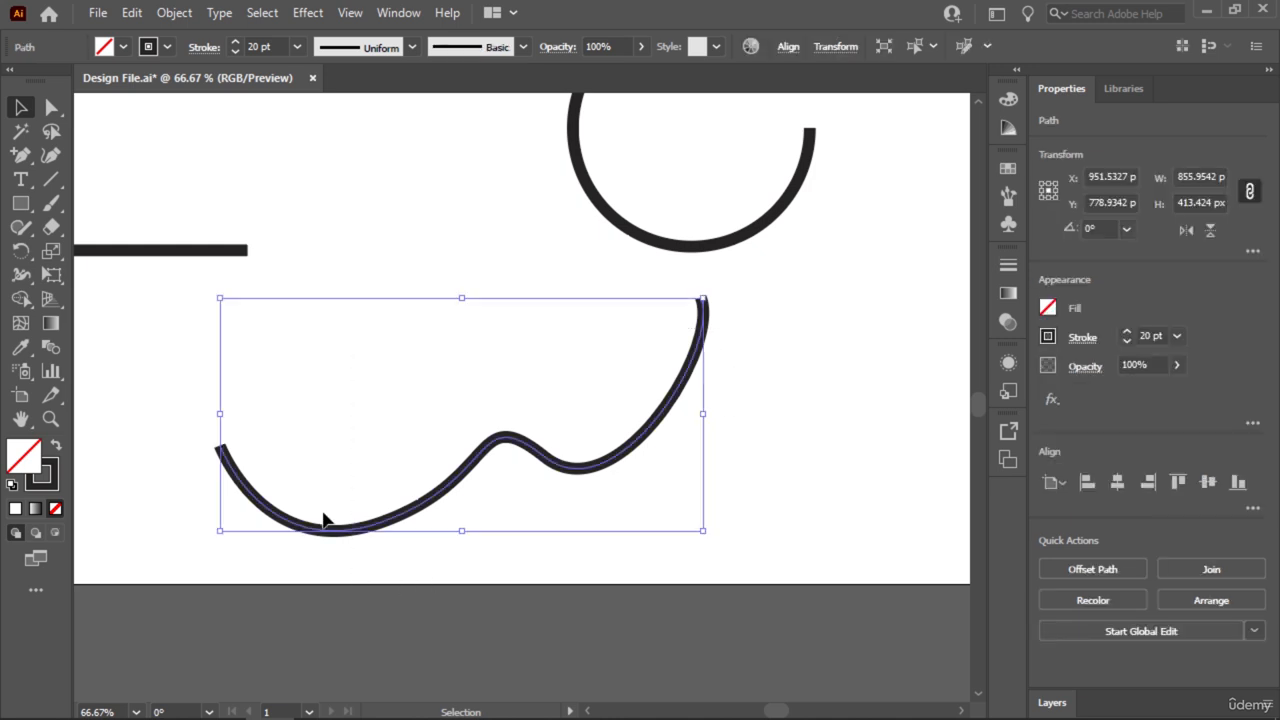
pyautogui.click(53, 109)
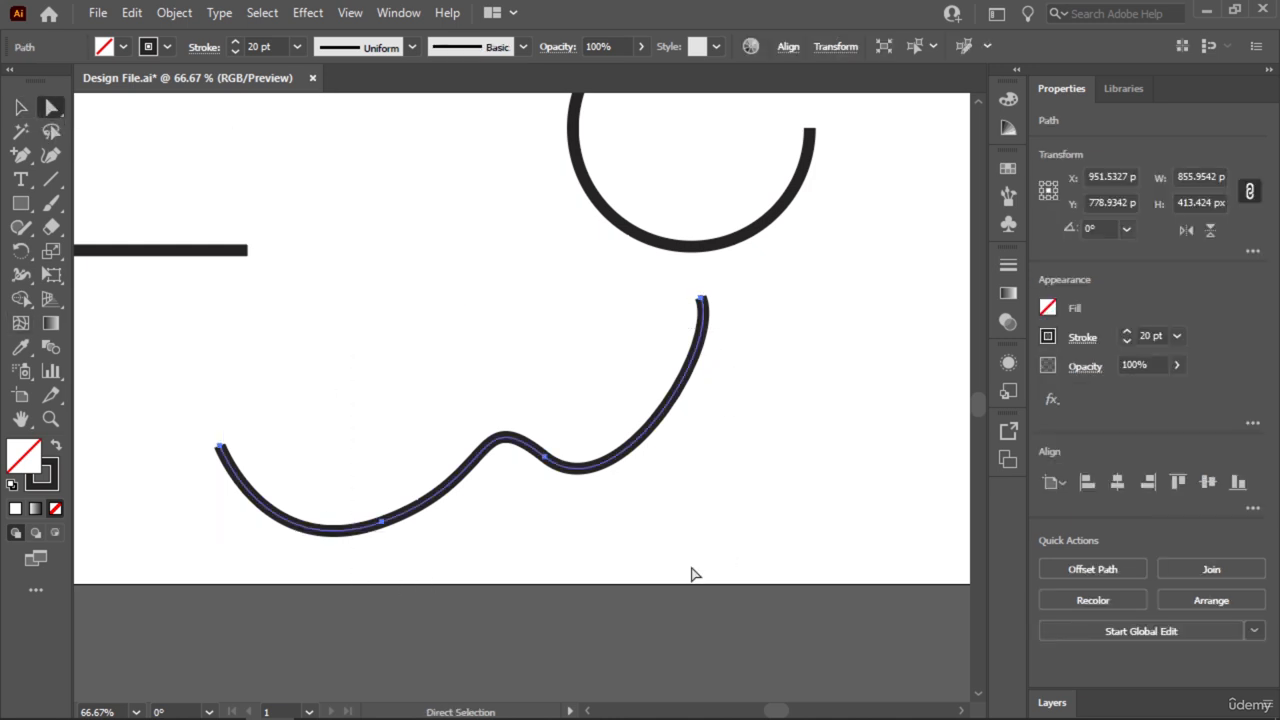
pyautogui.click(544, 460)
pyautogui.moveTo(546, 461); pyautogui.dragTo(572, 458)
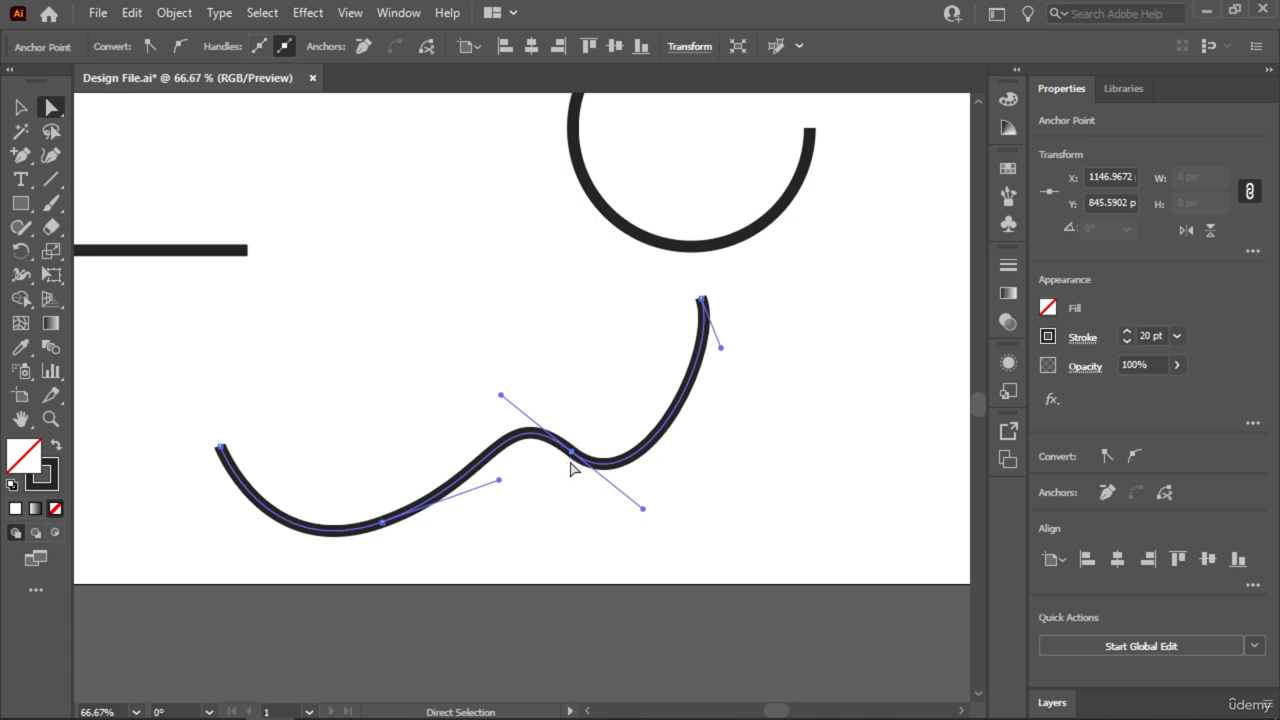
# Try deleting the moved anchor point on the wavy path, and undo the deletion.
pyautogui.press('Delete')
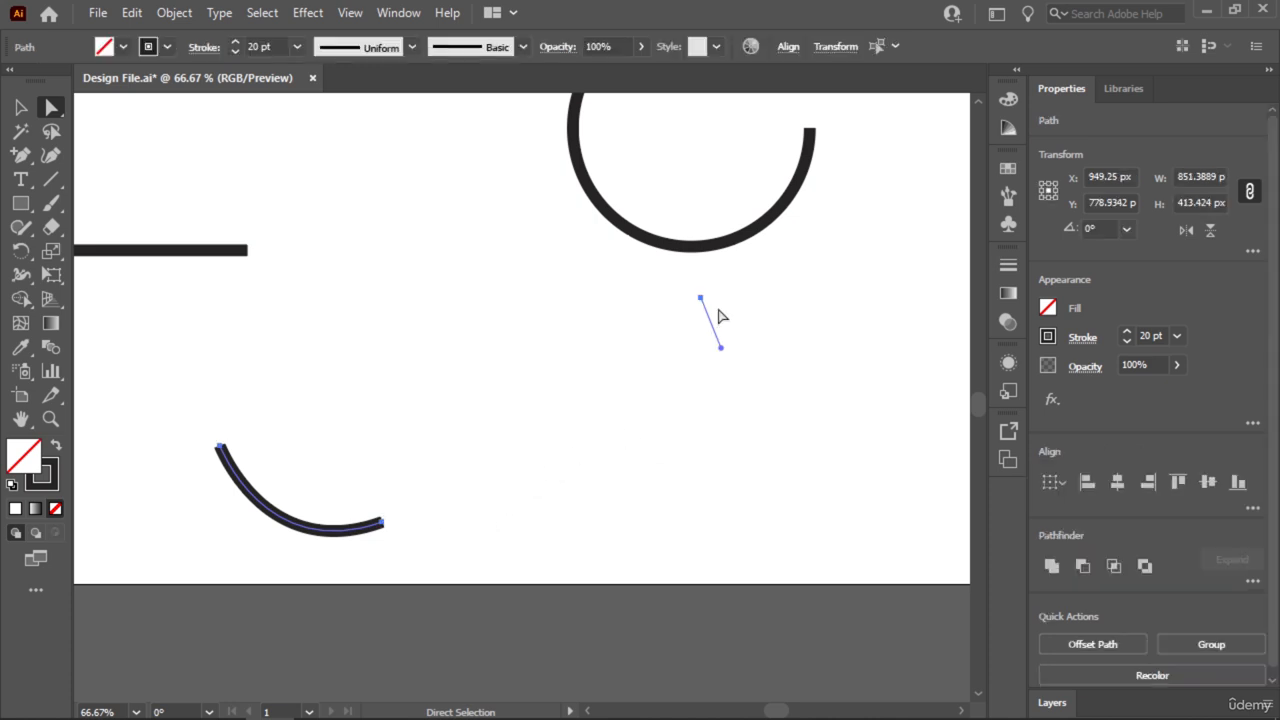
pyautogui.hotkey('ctrl', 'z')
pyautogui.click(571, 455)
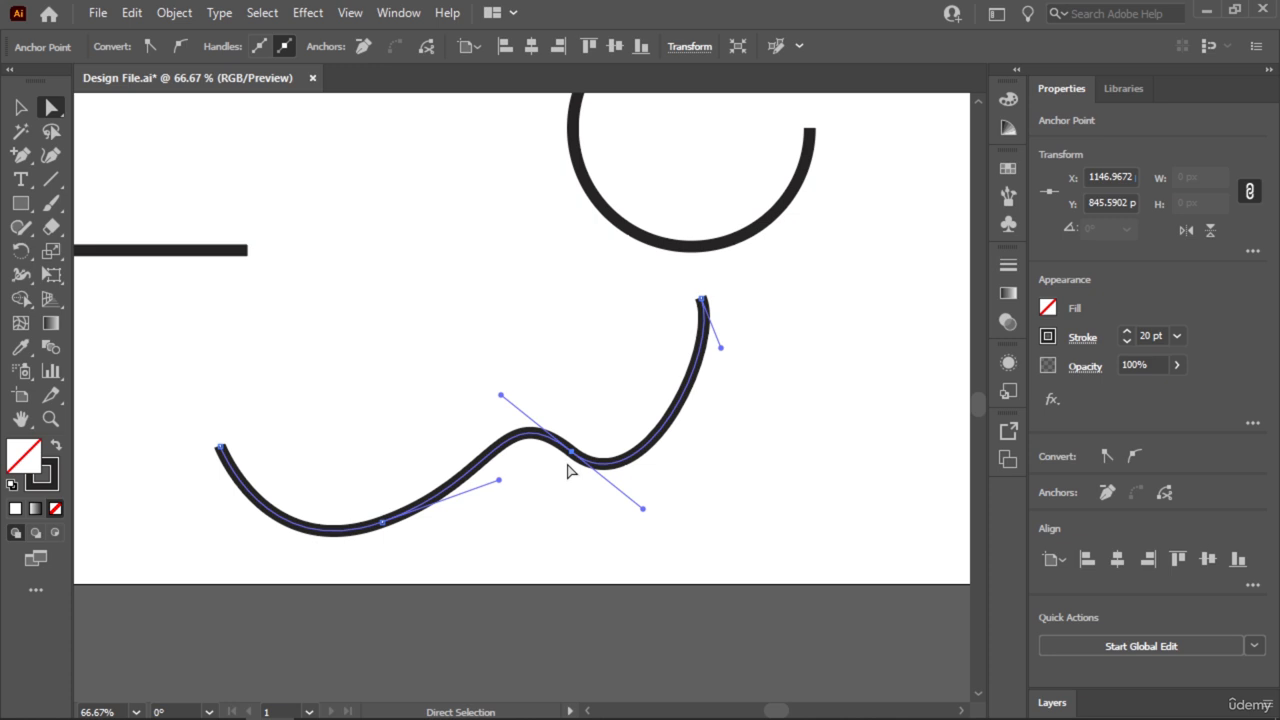
# Try deleting the wavy path's middle segment between its two inner anchor points with Direct Selection, and undo the deletion.
pyautogui.click(18, 109)
pyautogui.click(495, 347)
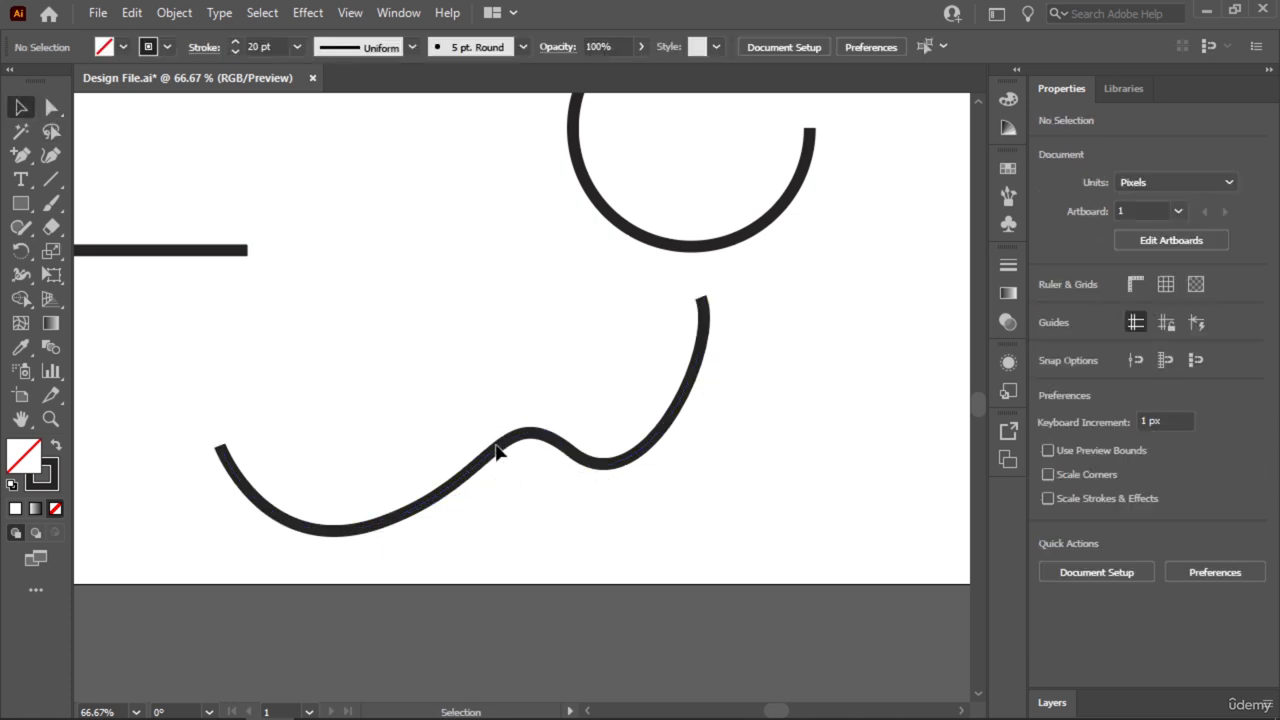
pyautogui.moveTo(794, 346); pyautogui.dragTo(274, 606)
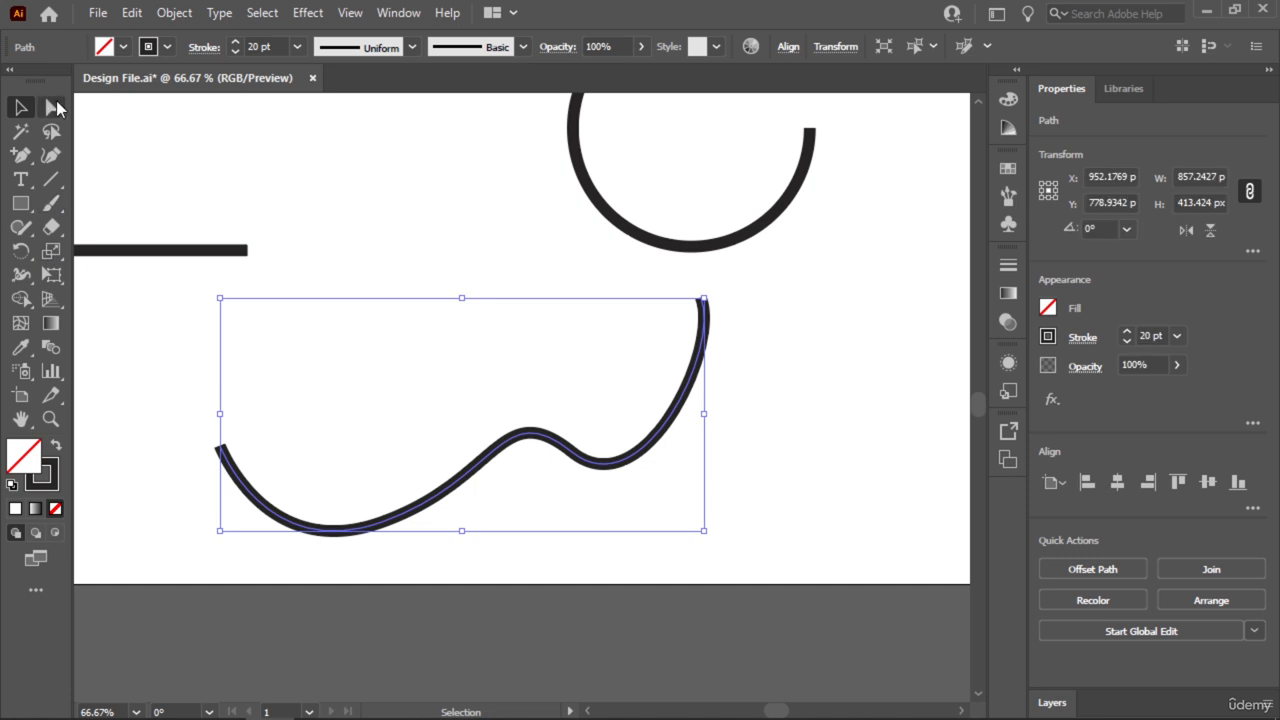
pyautogui.click(51, 110)
pyautogui.click(145, 104)
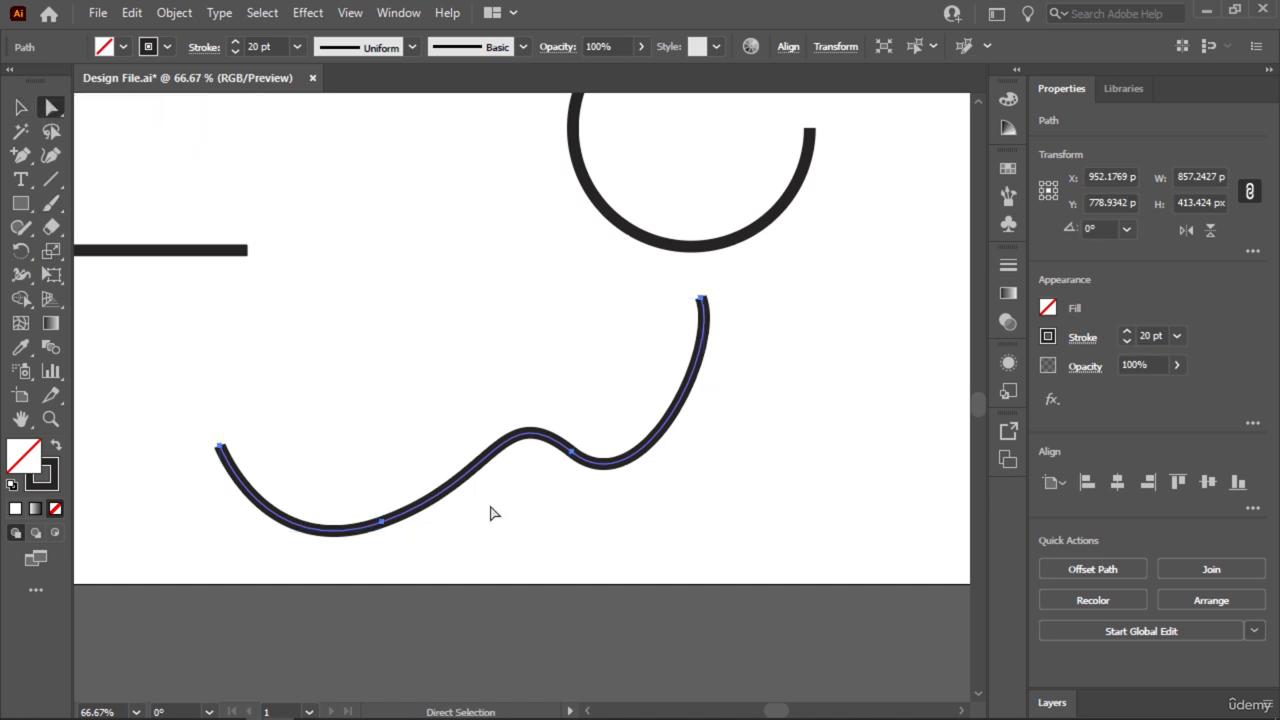
pyautogui.moveTo(485, 510); pyautogui.dragTo(447, 400)
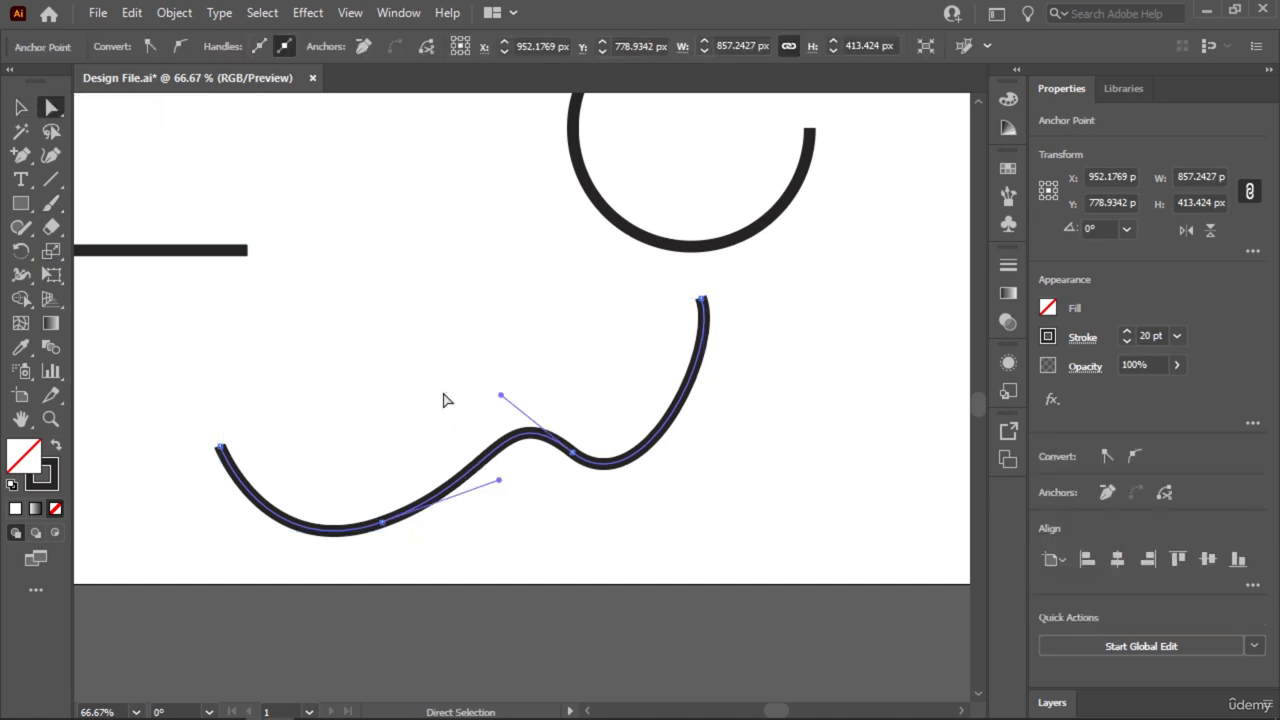
pyautogui.press('Delete')
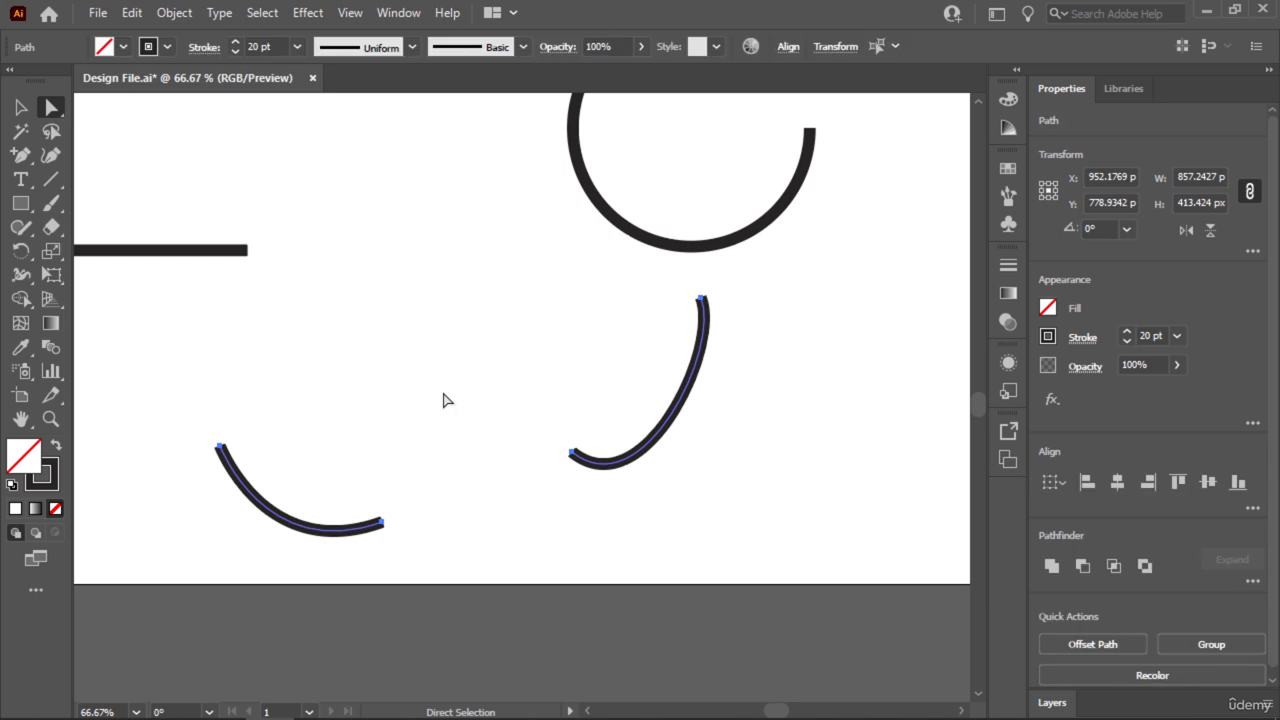
pyautogui.click(20, 107)
pyautogui.click(471, 248)
pyautogui.press('a')
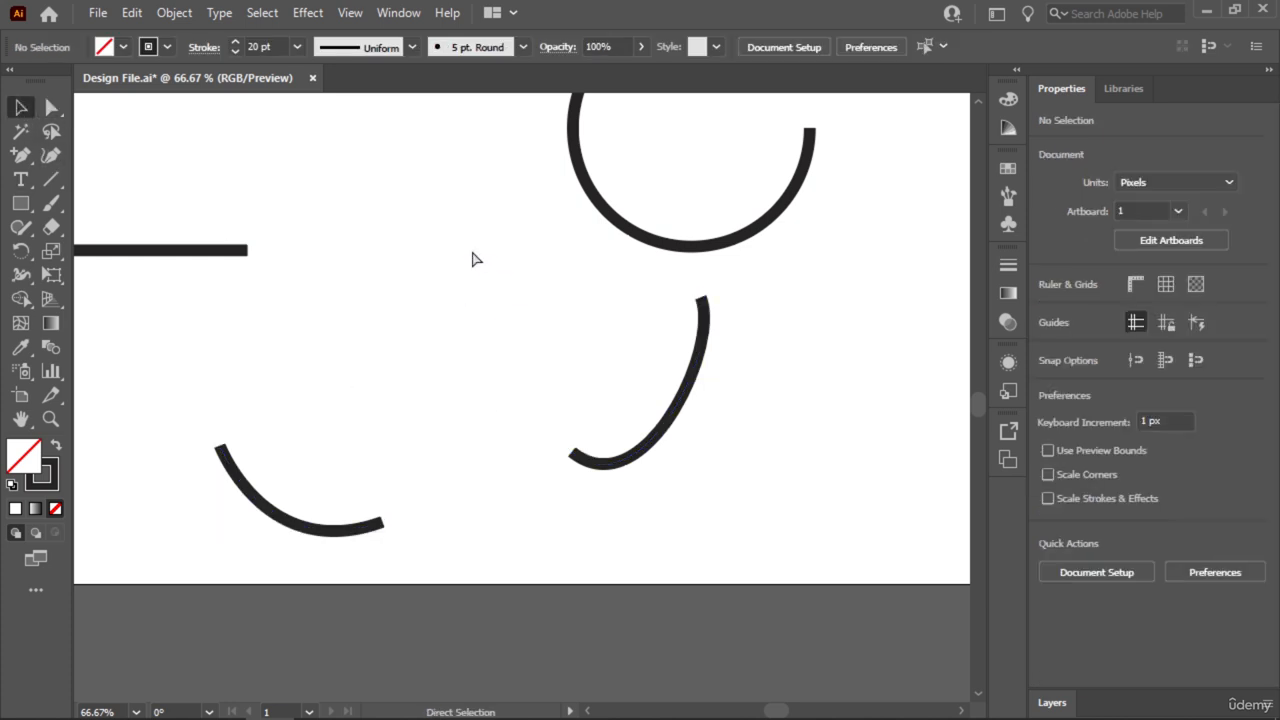
pyautogui.hotkey('ctrl', 'z')
pyautogui.press('v')
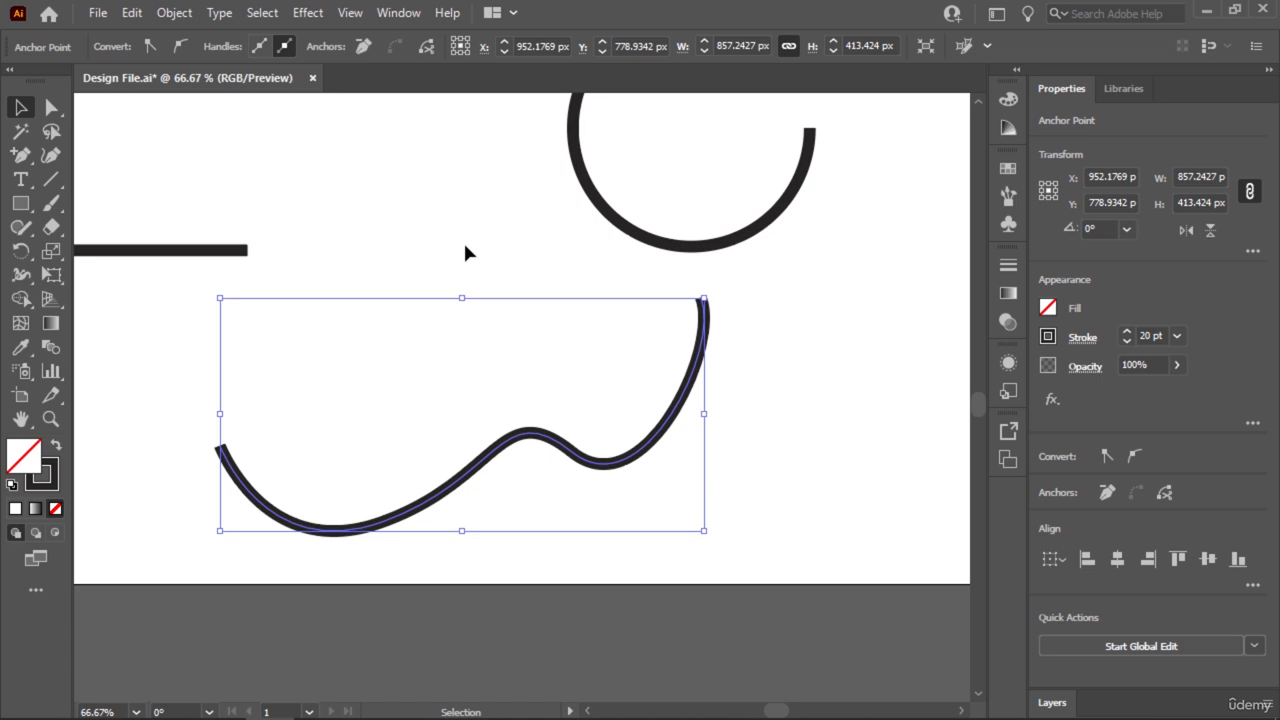
# Slightly raise the lower-right handle of the wavy path's right inner anchor point and move that point to about X 1143 px, Y 835 px.
pyautogui.click(20, 155)
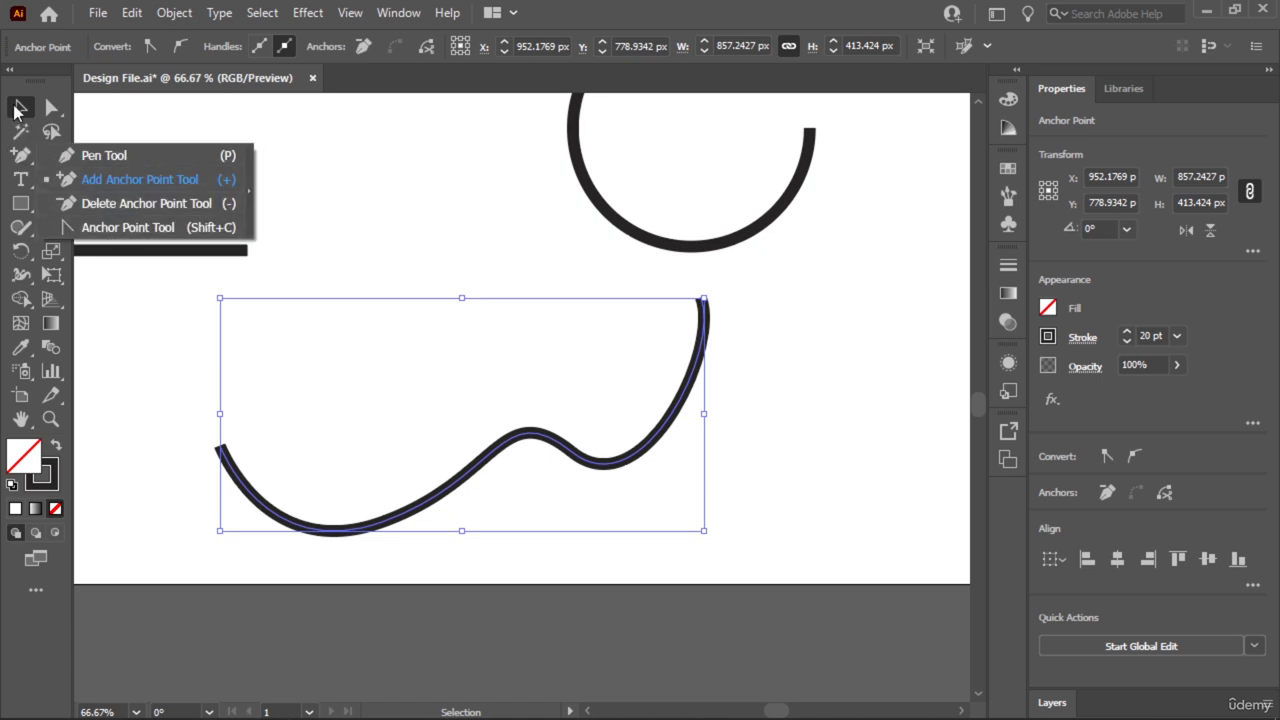
pyautogui.moveTo(757, 322); pyautogui.dragTo(443, 518)
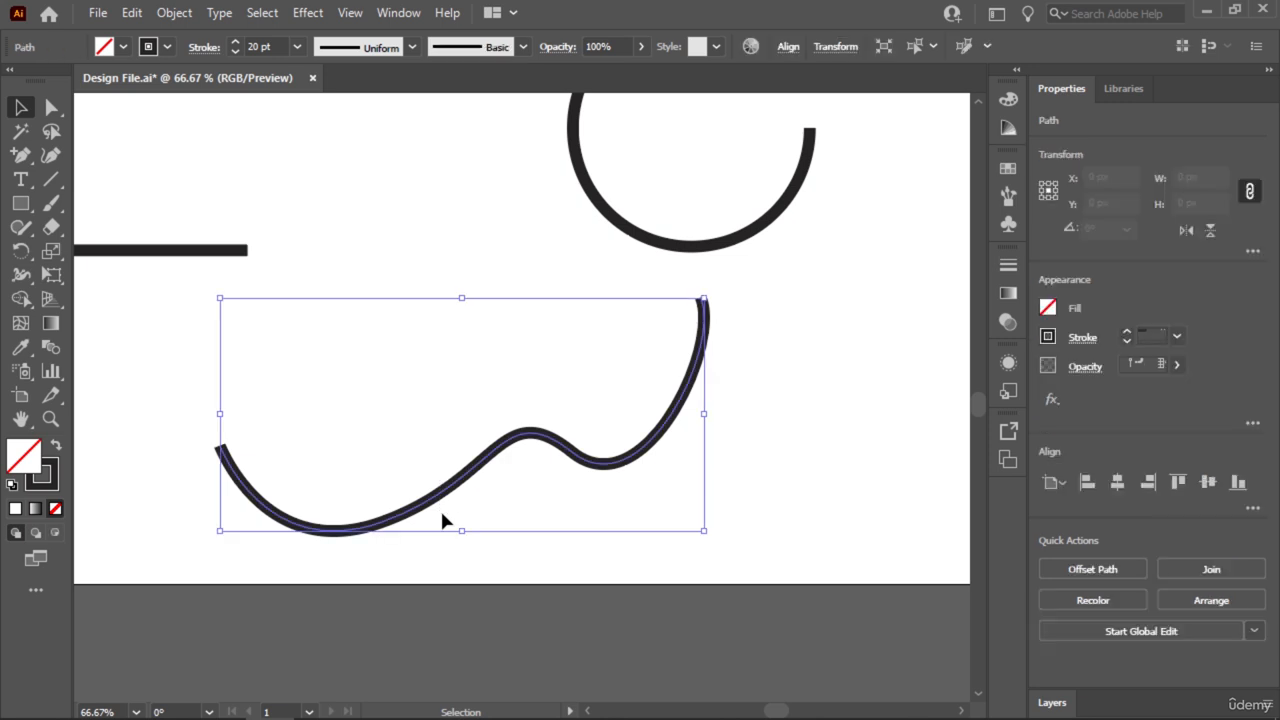
pyautogui.click(52, 108)
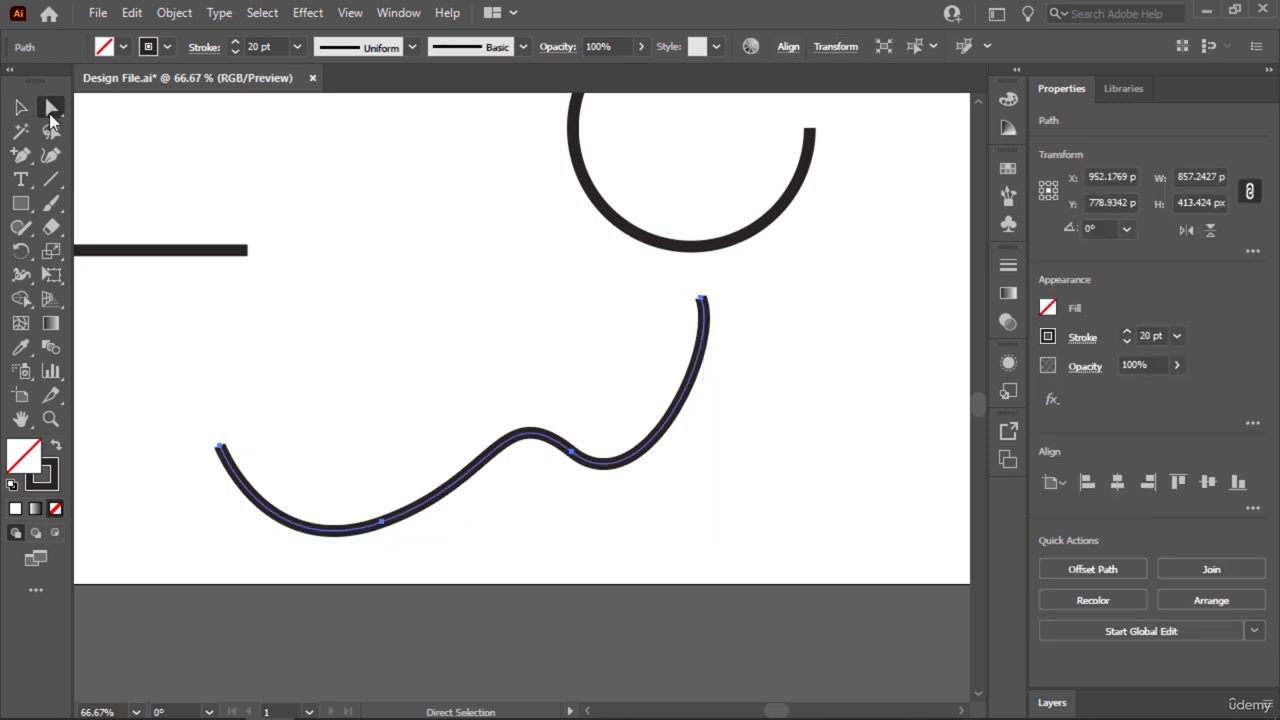
pyautogui.click(573, 458)
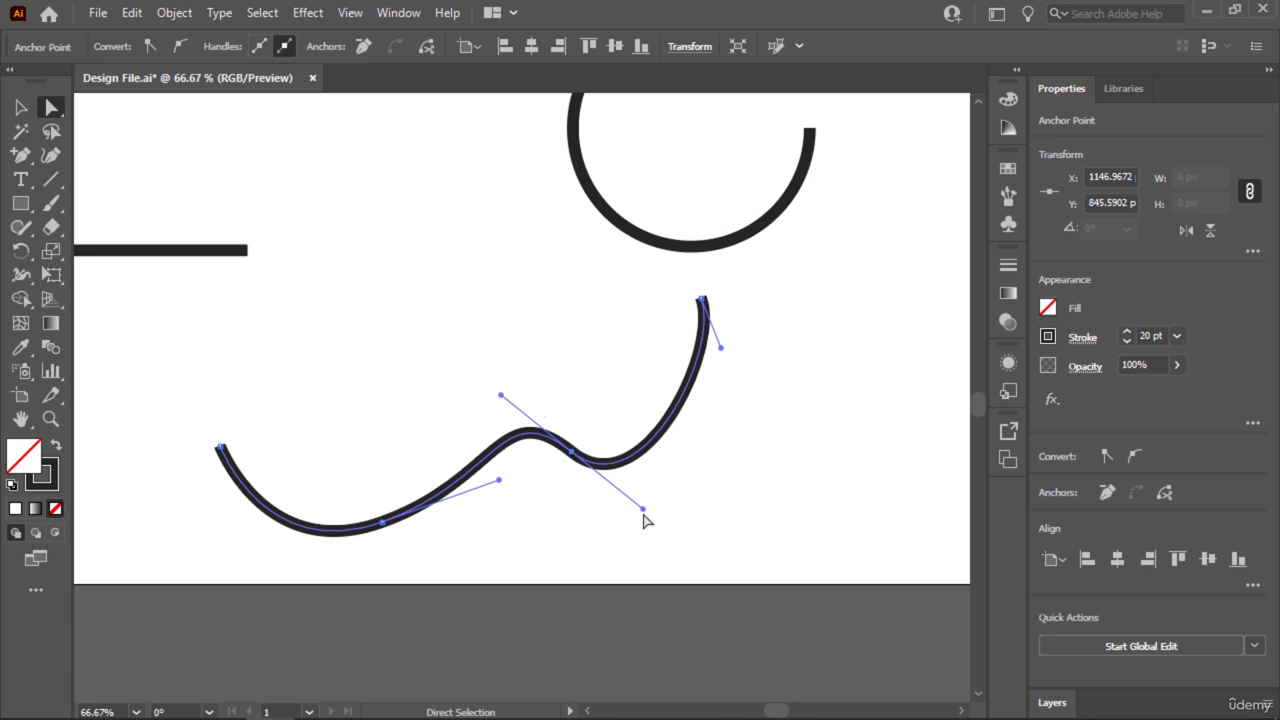
pyautogui.moveTo(643, 509)
pyautogui.mouseDown()
pyautogui.moveTo(659, 471)
pyautogui.moveTo(638, 520)
pyautogui.moveTo(641, 505)
pyautogui.mouseUp()
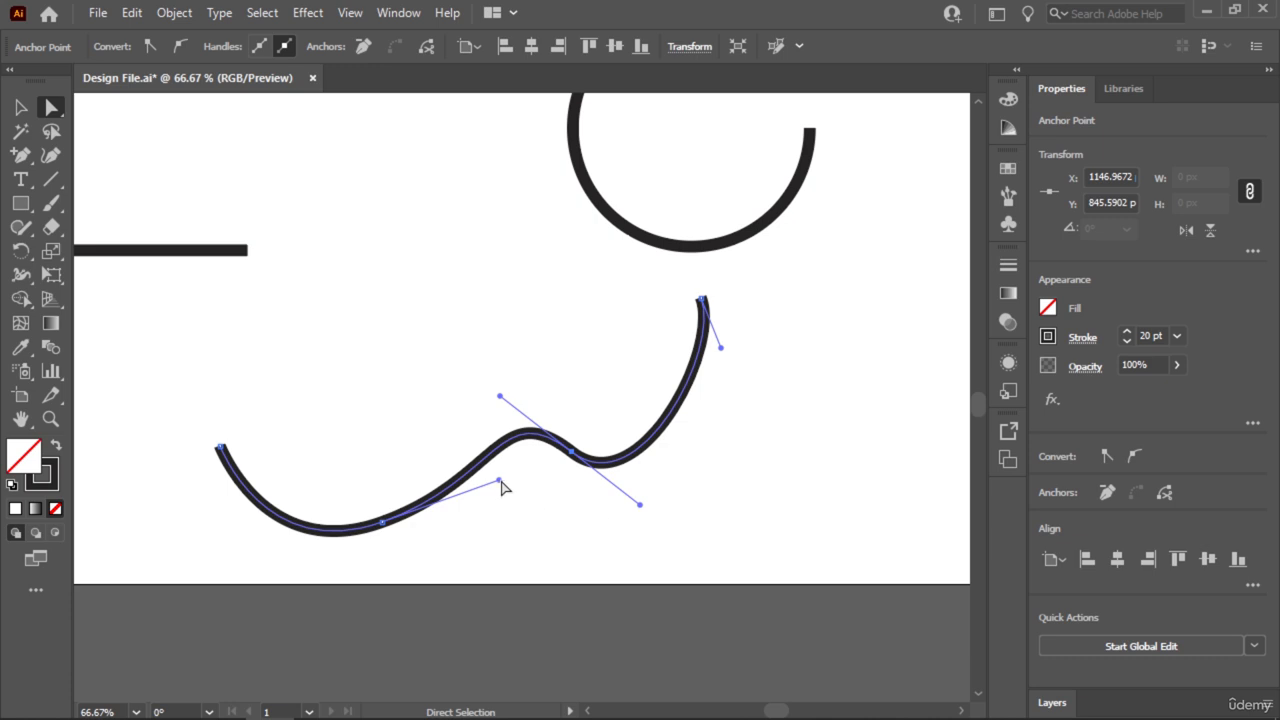
pyautogui.moveTo(575, 458)
pyautogui.mouseDown()
pyautogui.moveTo(551, 463)
pyautogui.moveTo(572, 448)
pyautogui.mouseUp()
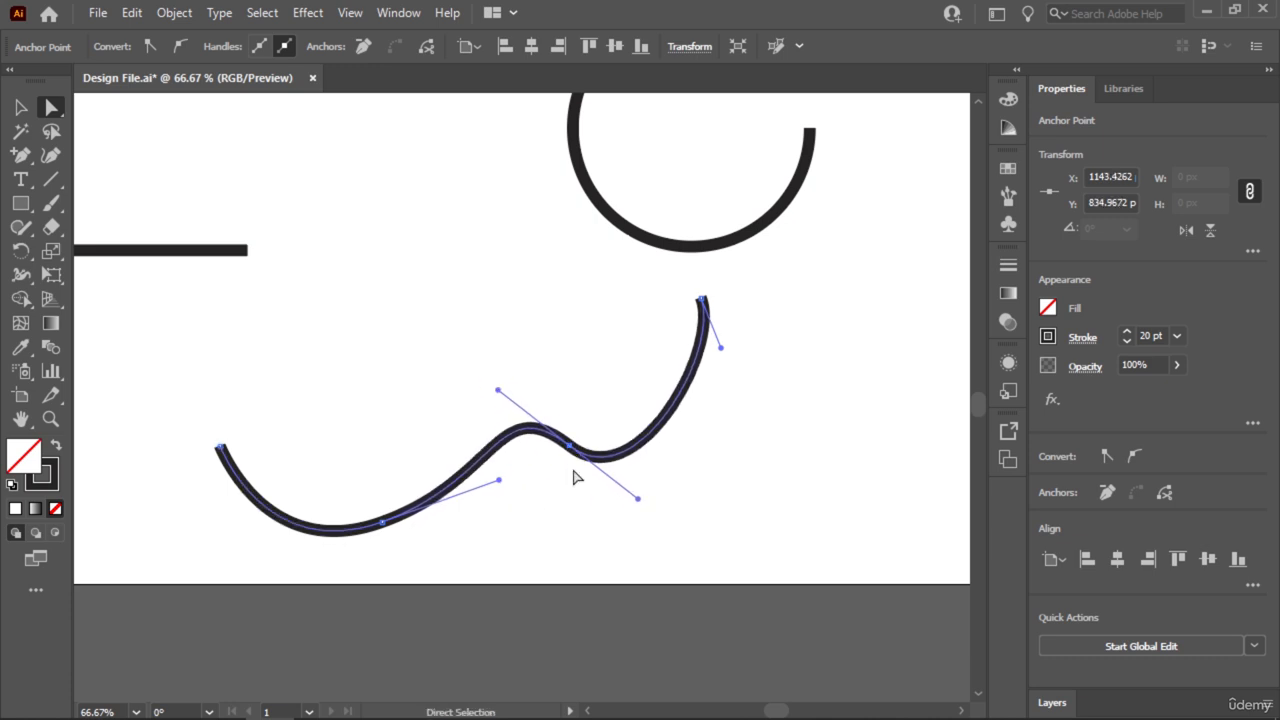
# Try converting the right inner anchor point to a corner, undo it, and pull out new, flatter smooth handles with the Anchor Point Tool.
pyautogui.click(24, 157)
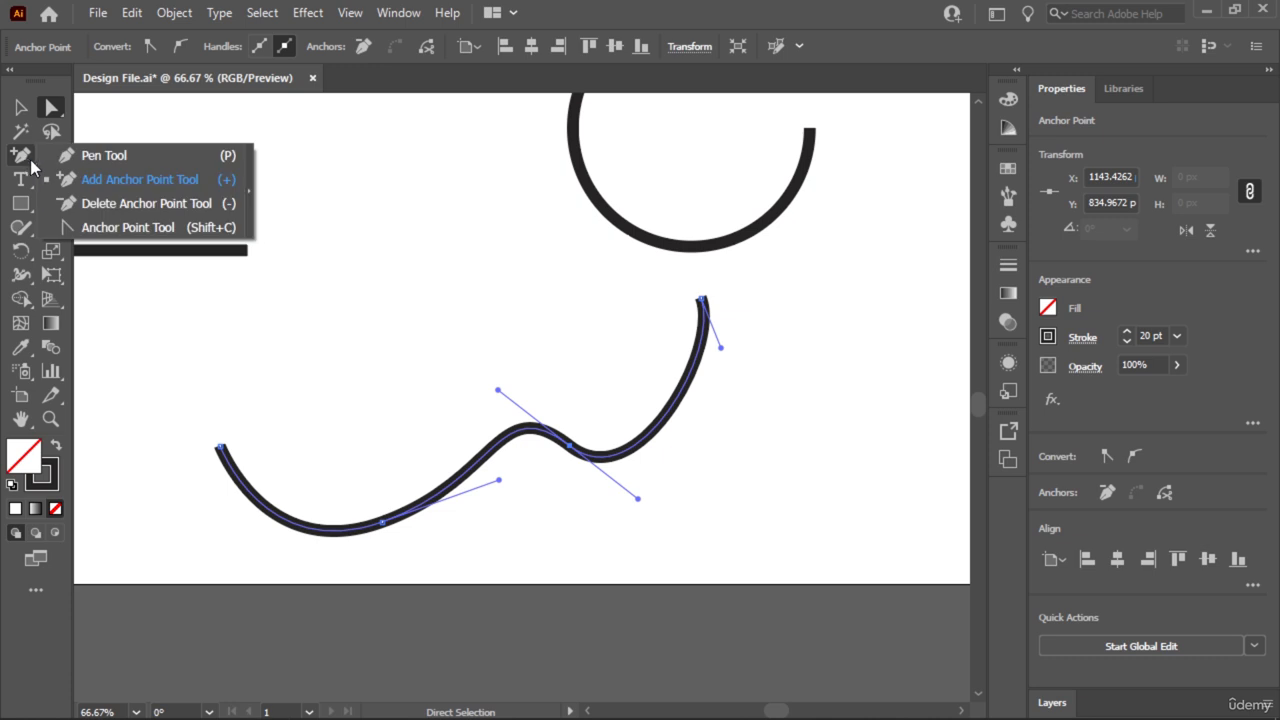
pyautogui.click(135, 228)
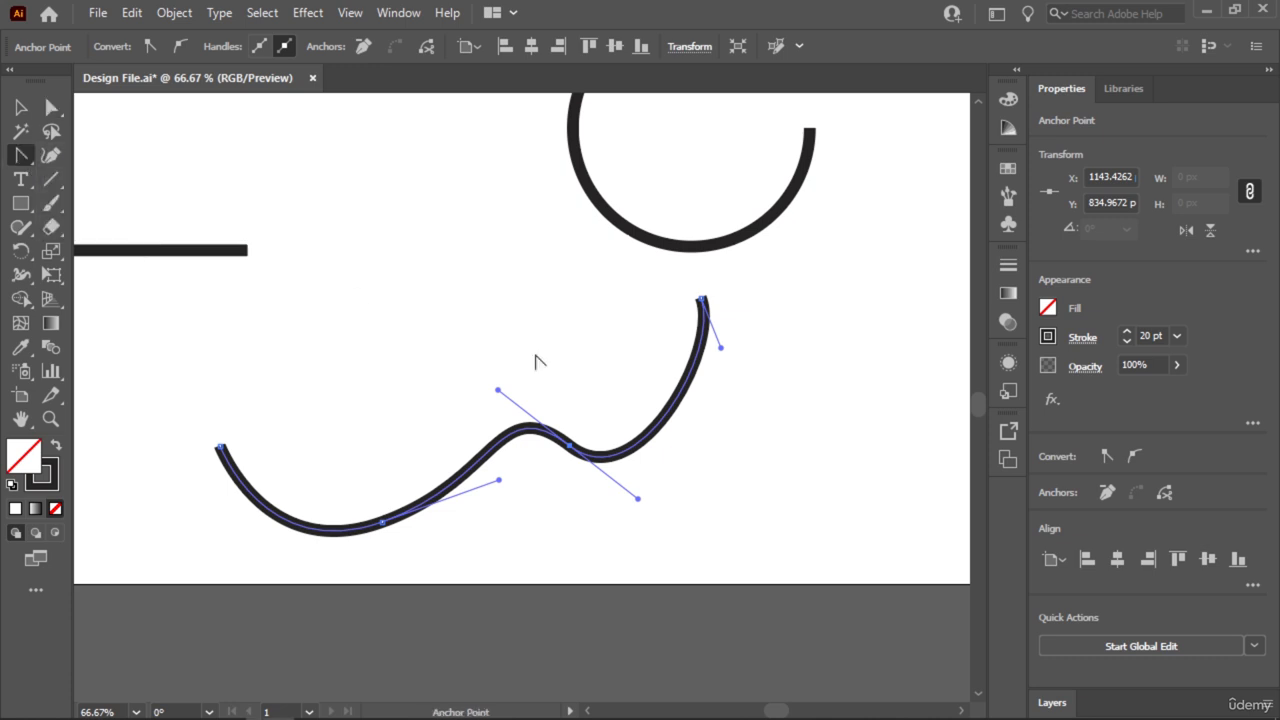
pyautogui.click(571, 447)
pyautogui.hotkey('ctrl', 'z')
pyautogui.moveTo(571, 447); pyautogui.dragTo(655, 495)
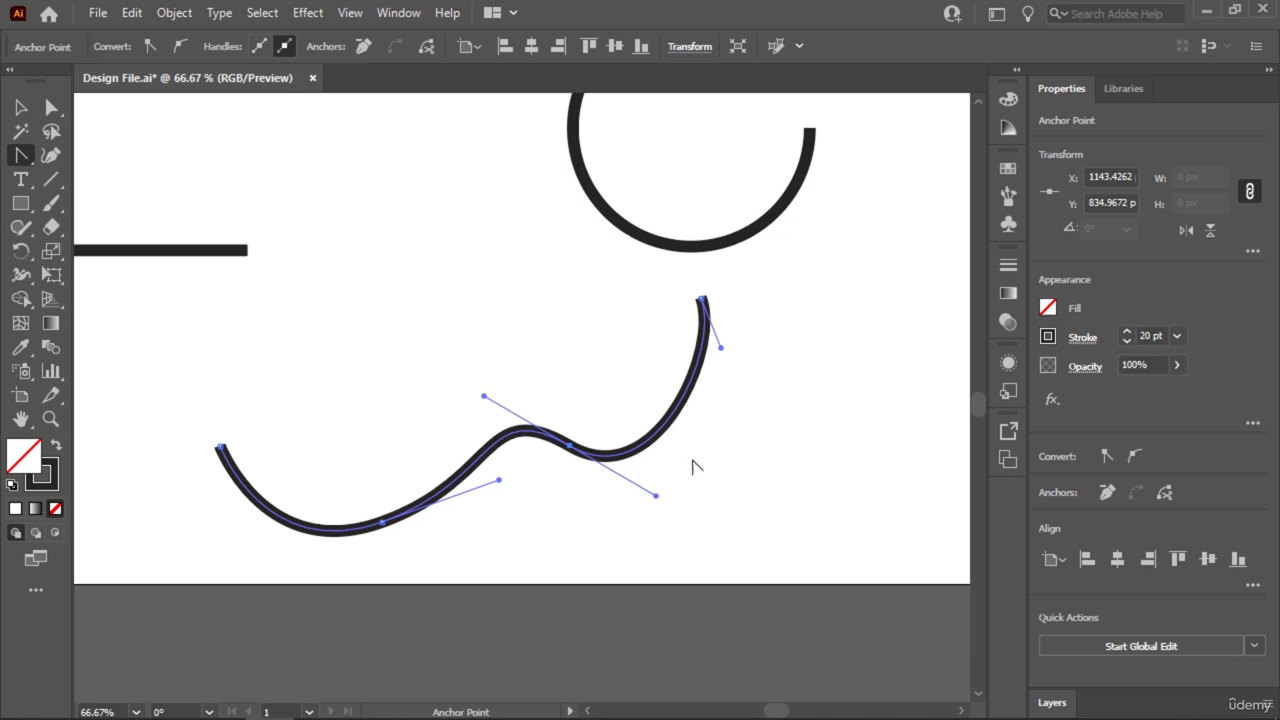
pyautogui.click(22, 108)
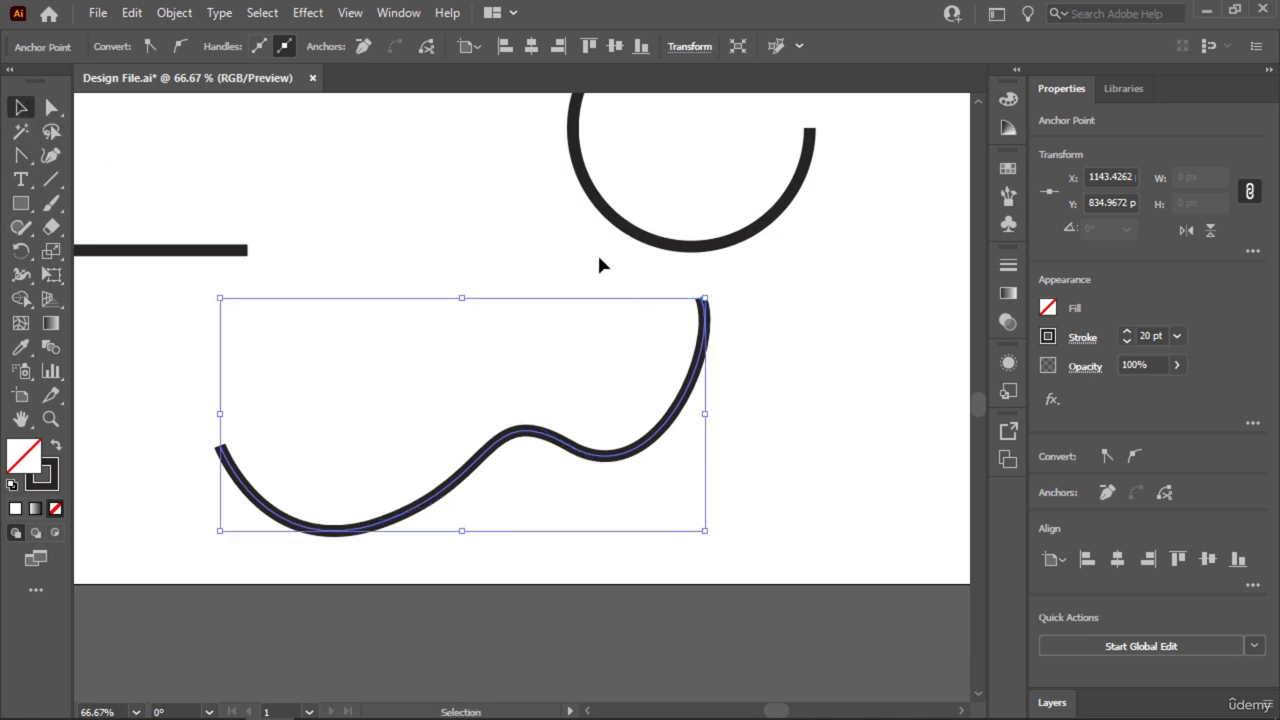
pyautogui.press('a')
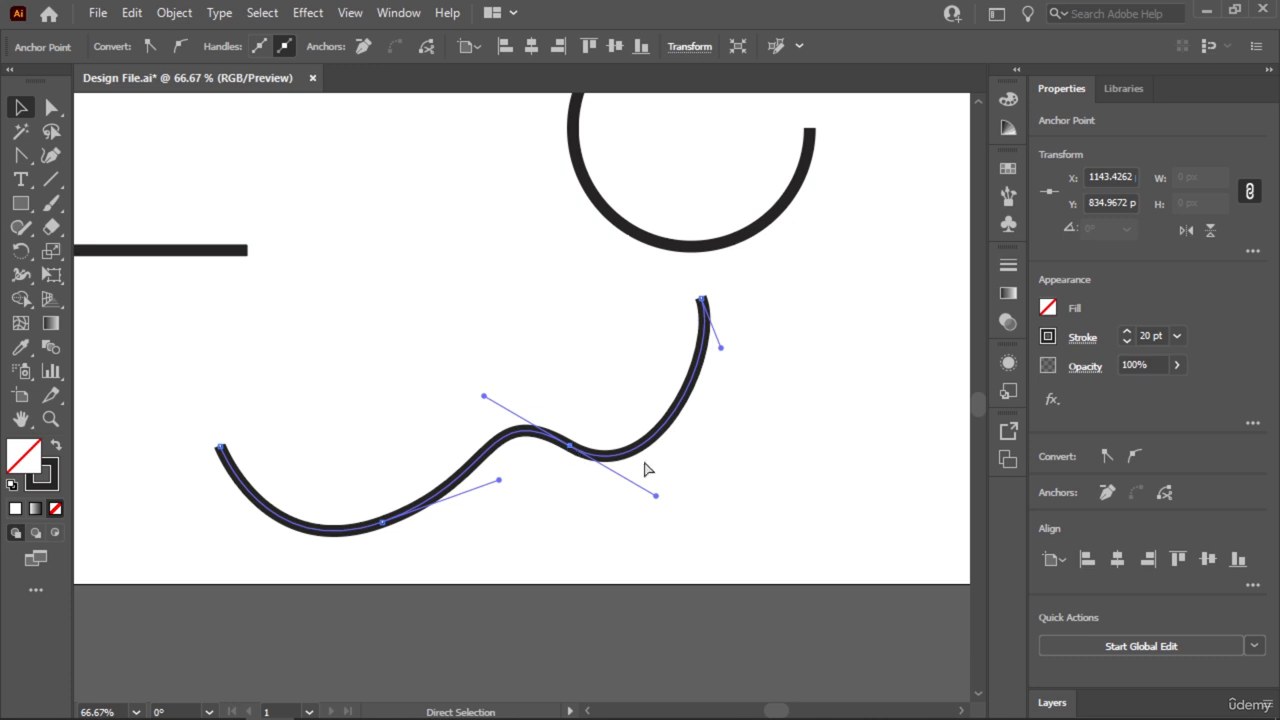
pyautogui.rightClick(26, 155)
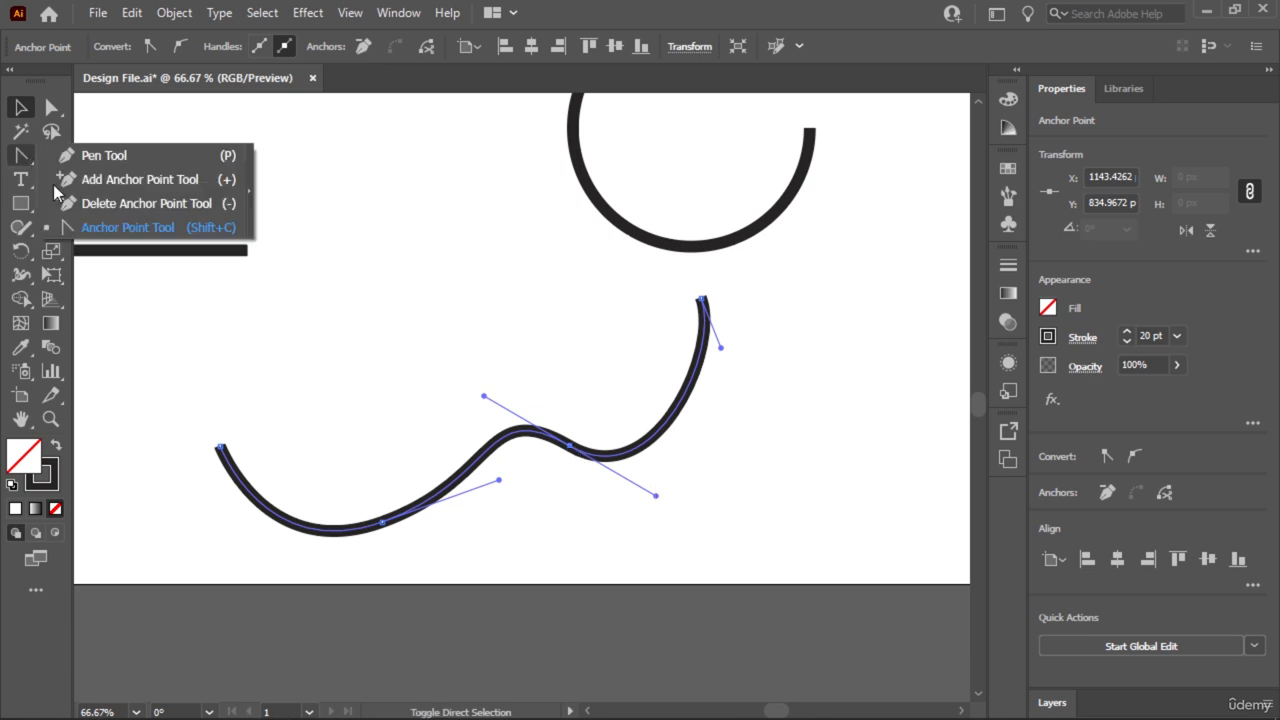
pyautogui.click(390, 230)
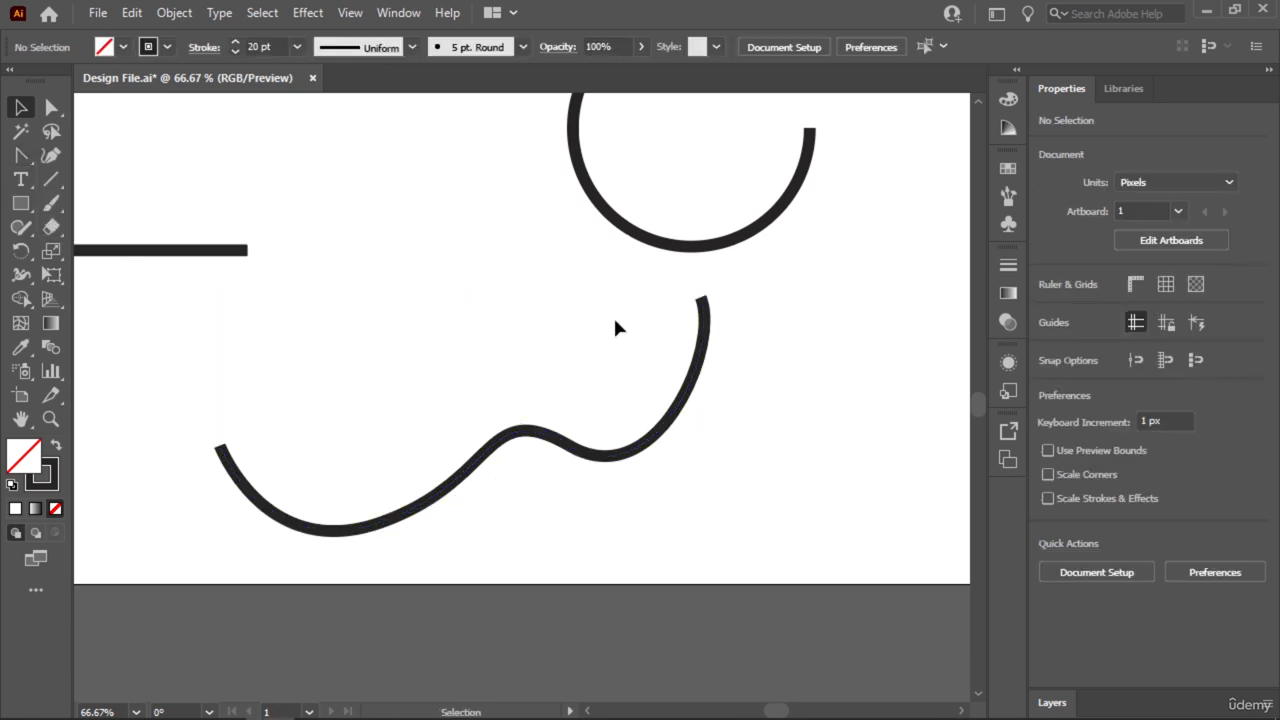
pyautogui.hotkey('shift', 'c')
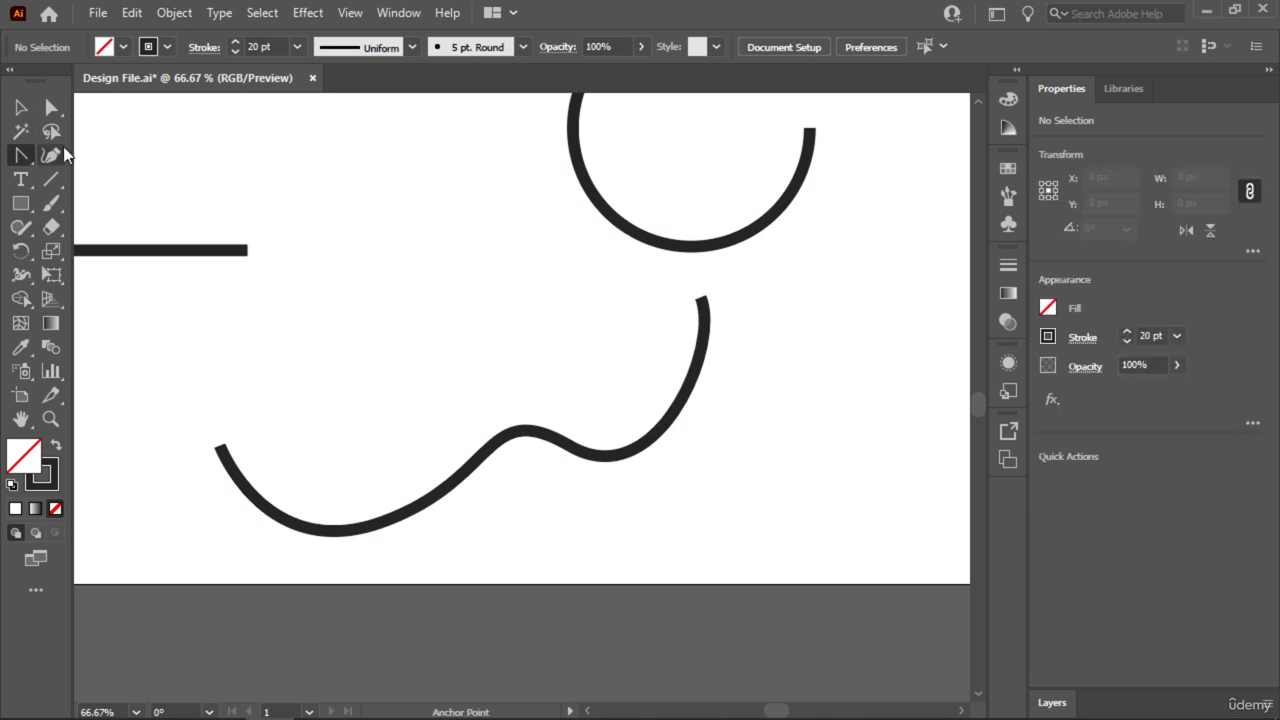
pyautogui.click(20, 107)
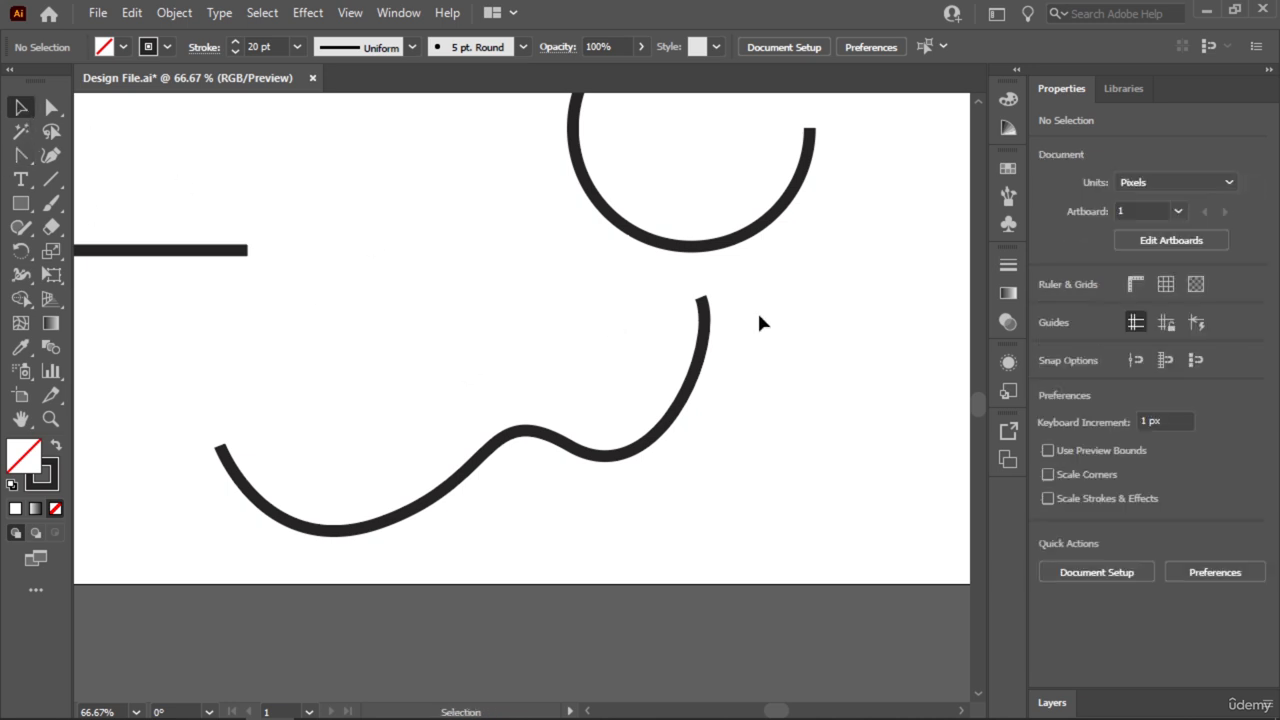
# Move the wavy path's right inner anchor point to about X 1156 px, Y 831 px with Direct Selection.
pyautogui.moveTo(772, 303); pyautogui.dragTo(368, 558)
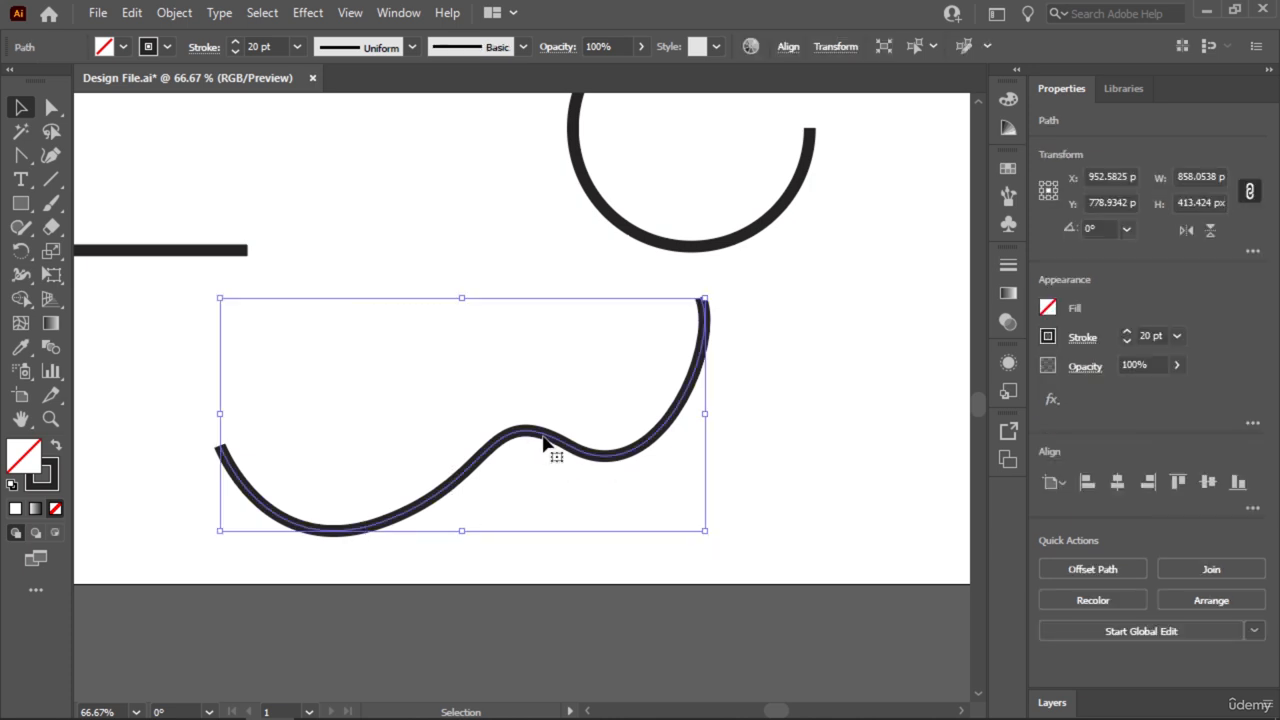
pyautogui.press('a')
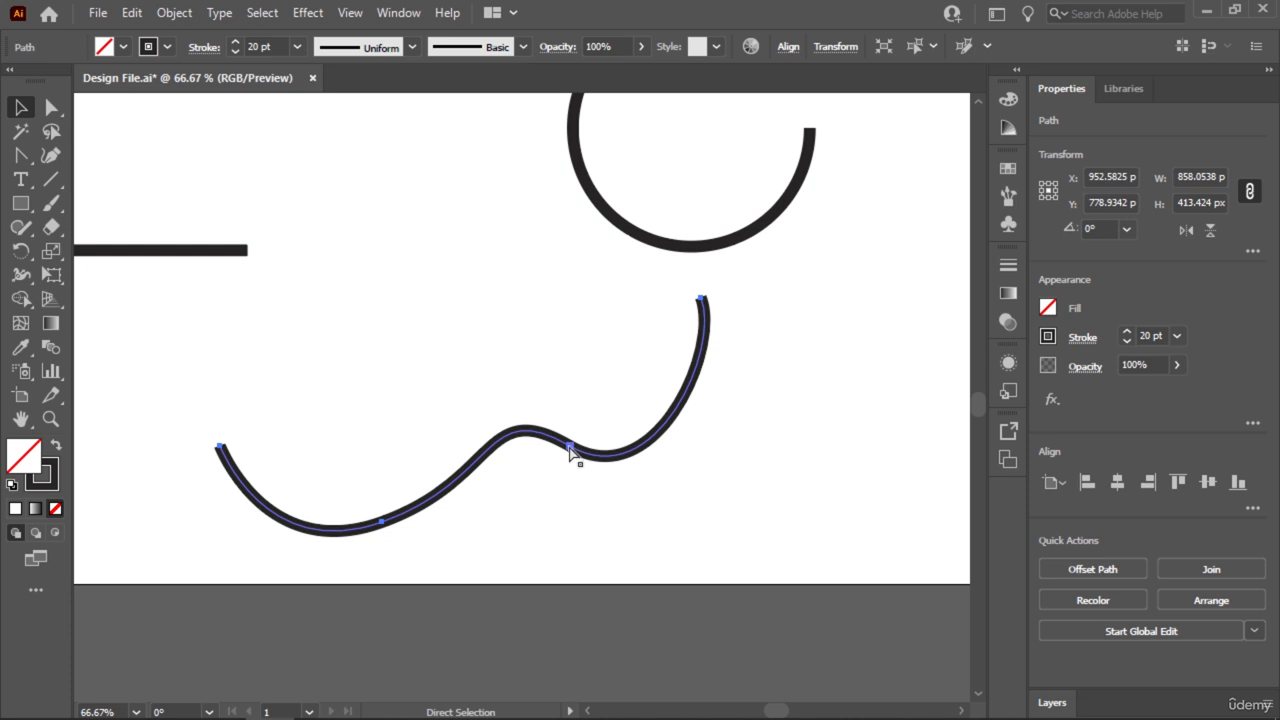
pyautogui.click(569, 447)
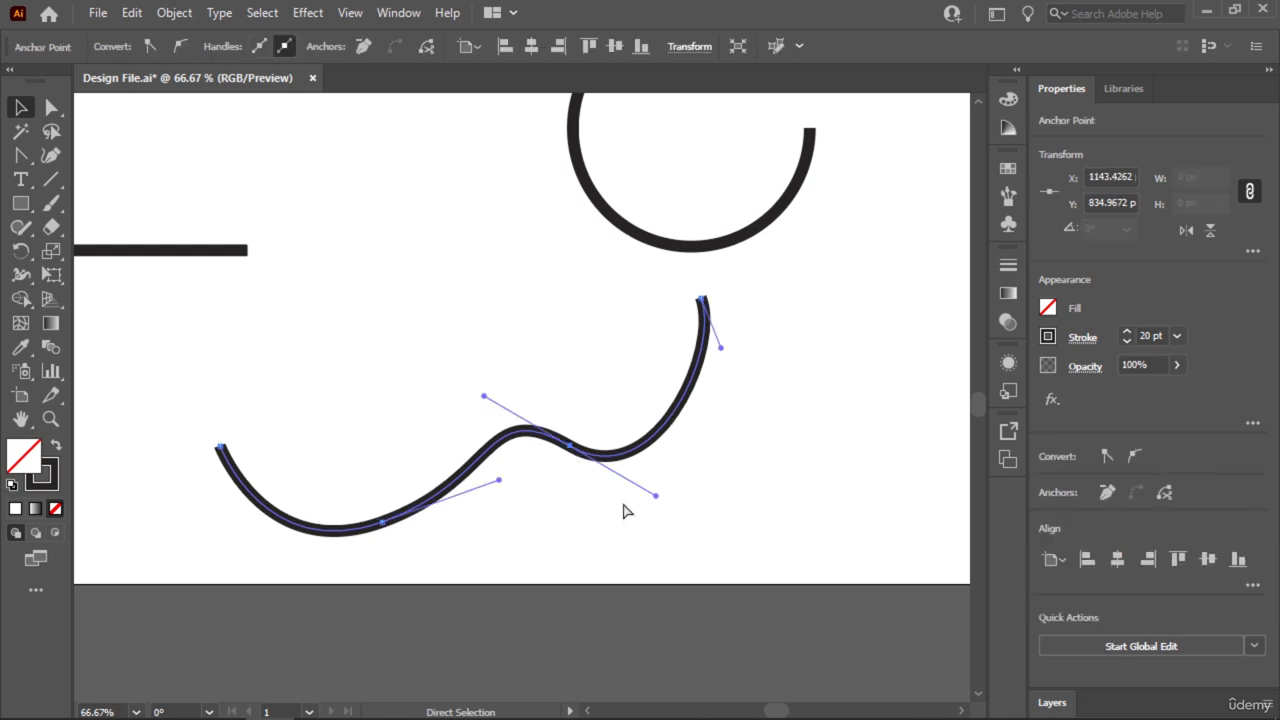
pyautogui.press('v')
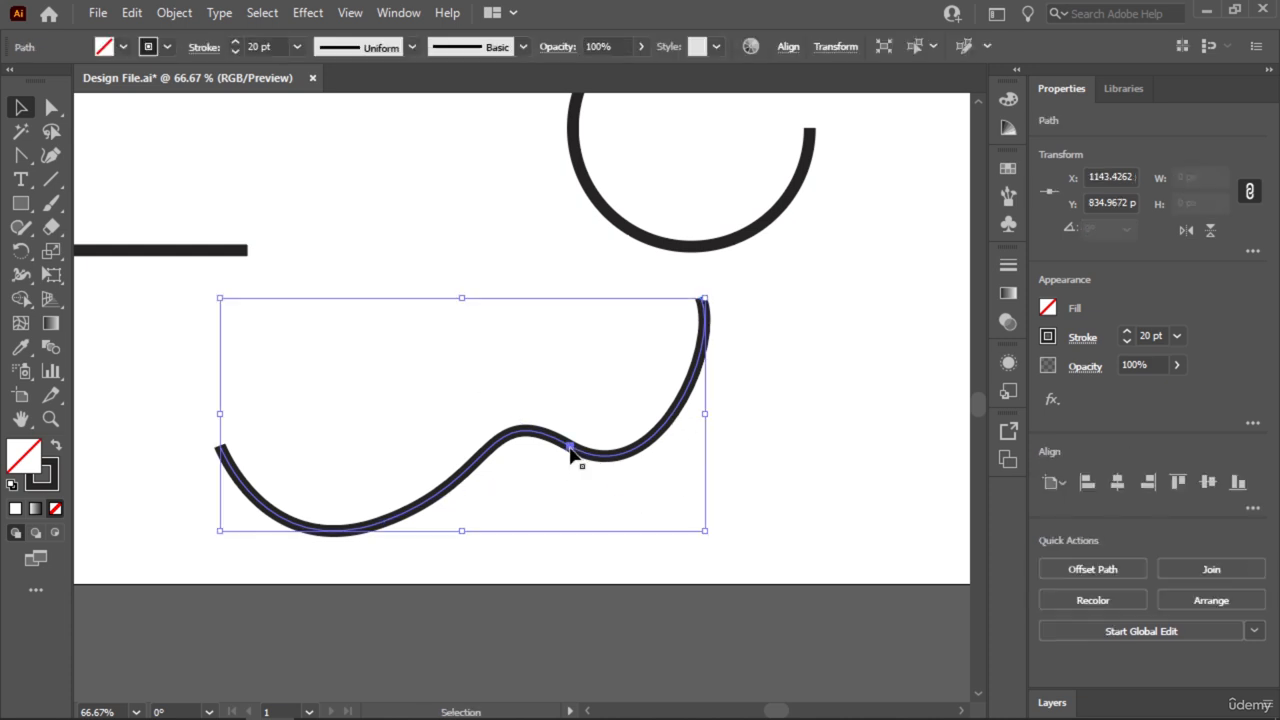
pyautogui.press('a')
pyautogui.moveTo(571, 450)
pyautogui.mouseDown()
pyautogui.moveTo(523, 437)
pyautogui.moveTo(511, 466)
pyautogui.moveTo(579, 451)
pyautogui.mouseUp()
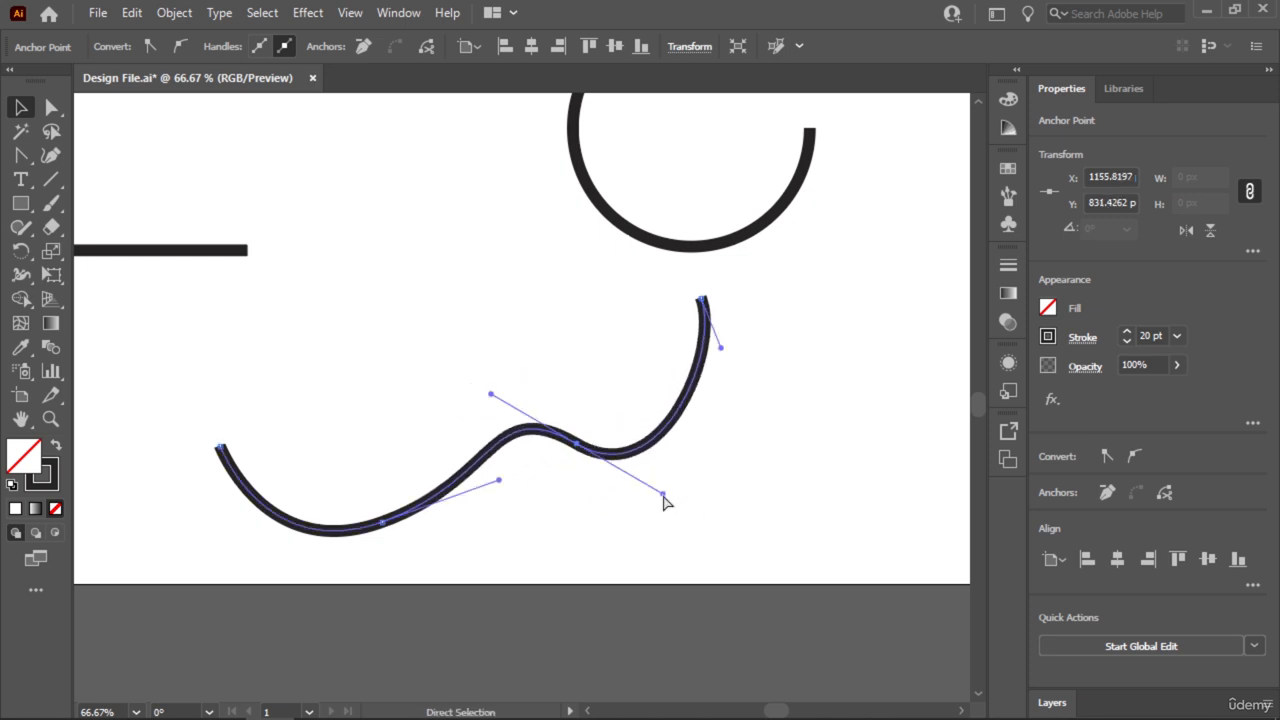
# Raise the moved anchor point's lower-right handle to flatten the curve around it, and deselect the path.
pyautogui.moveTo(663, 493)
pyautogui.mouseDown()
pyautogui.moveTo(680, 449)
pyautogui.moveTo(671, 474)
pyautogui.mouseUp()
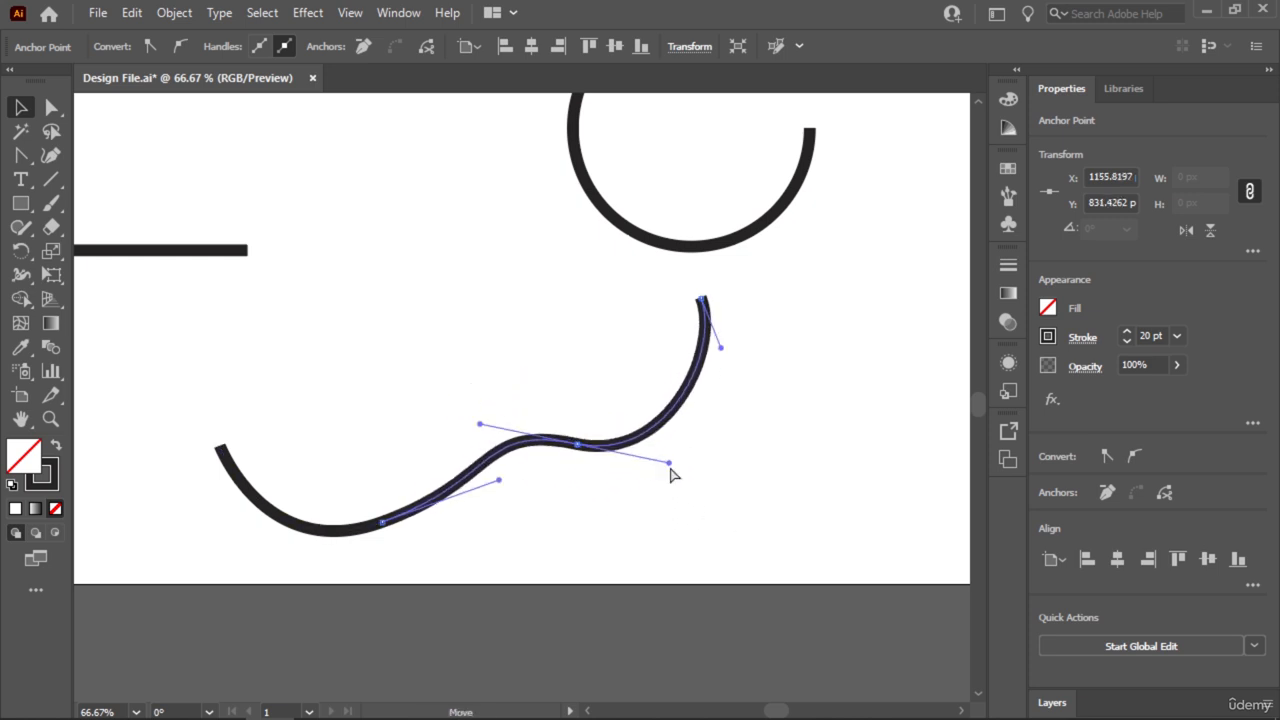
pyautogui.press('v')
pyautogui.click(329, 189)
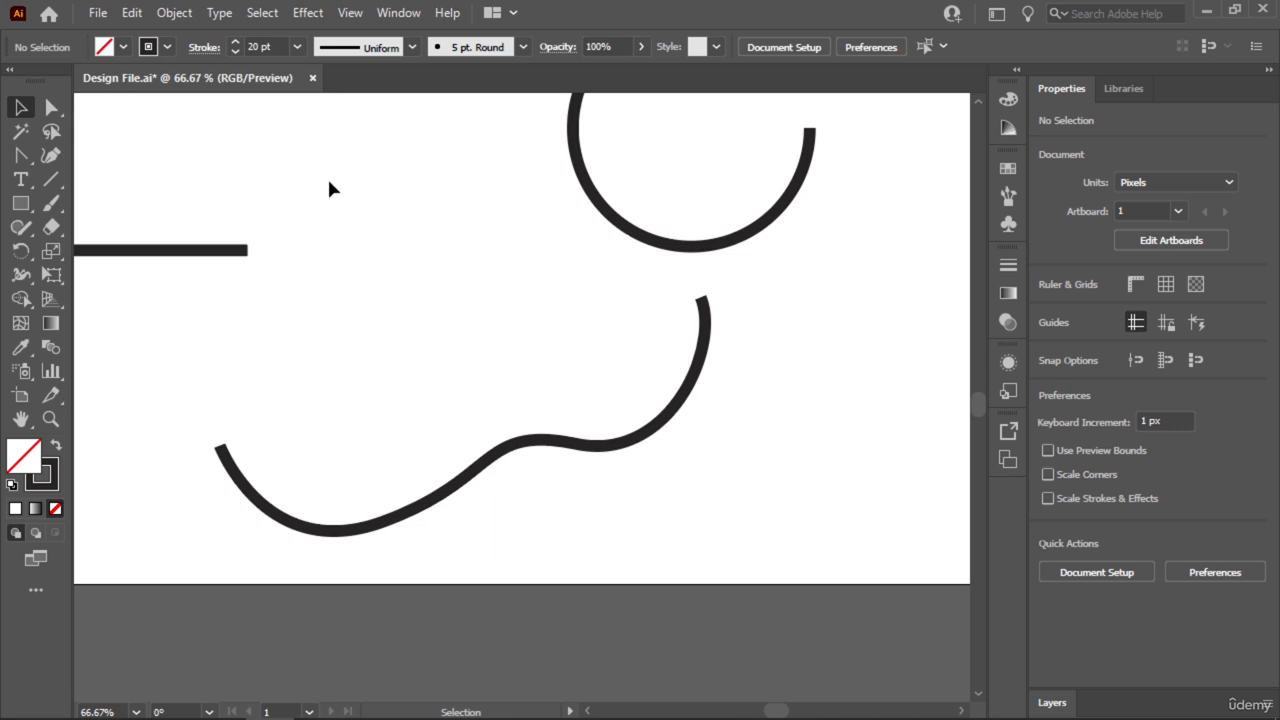
pyautogui.hotkey('ctrl', '0')
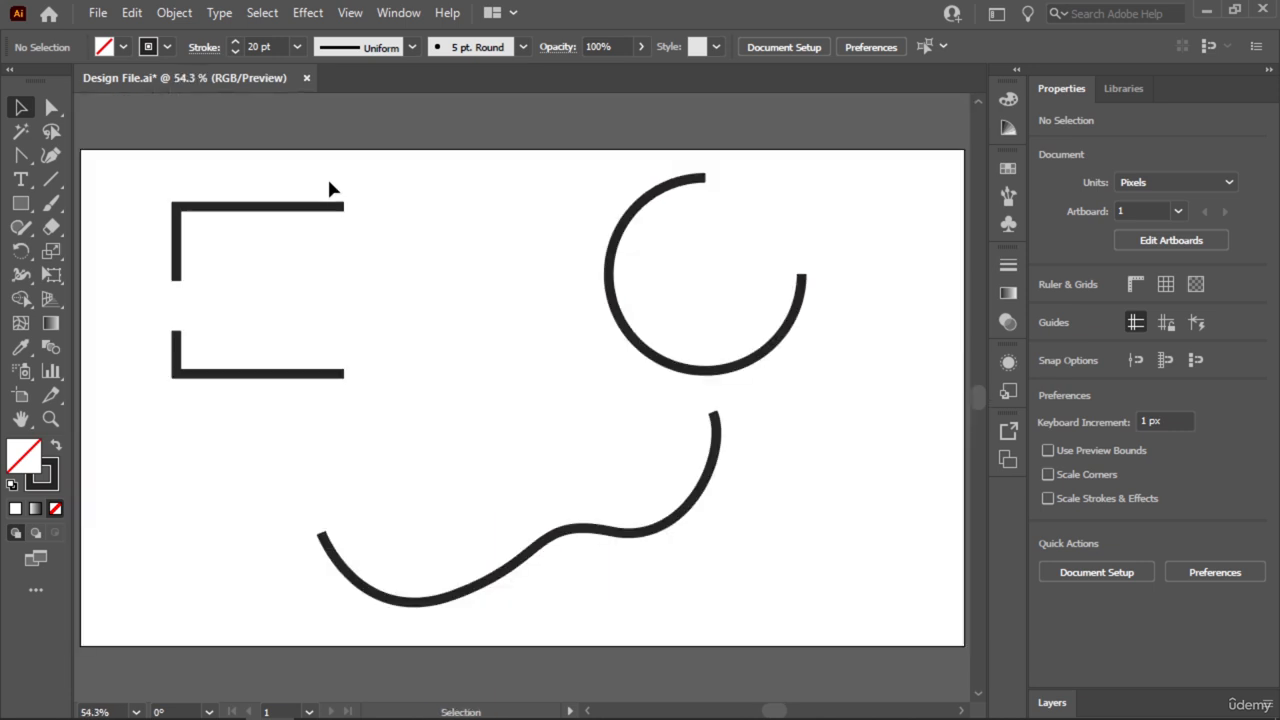